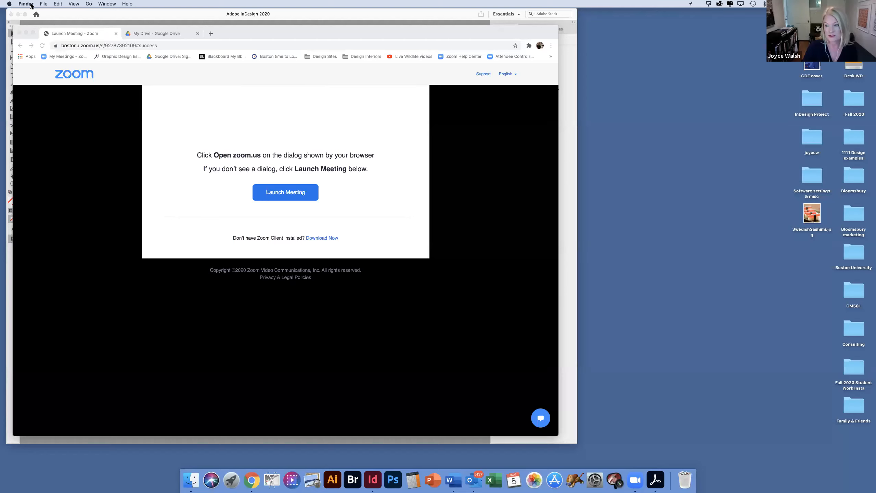
Step: Create a desktop folder named Swedish Sashimi and move SwedishSashimi.jpg into it
{"action": "left_click", "coordinate": [43, 4]}
{"action": "left_click", "coordinate": [42, 4]}
{"action": "left_click", "coordinate": [44, 4]}
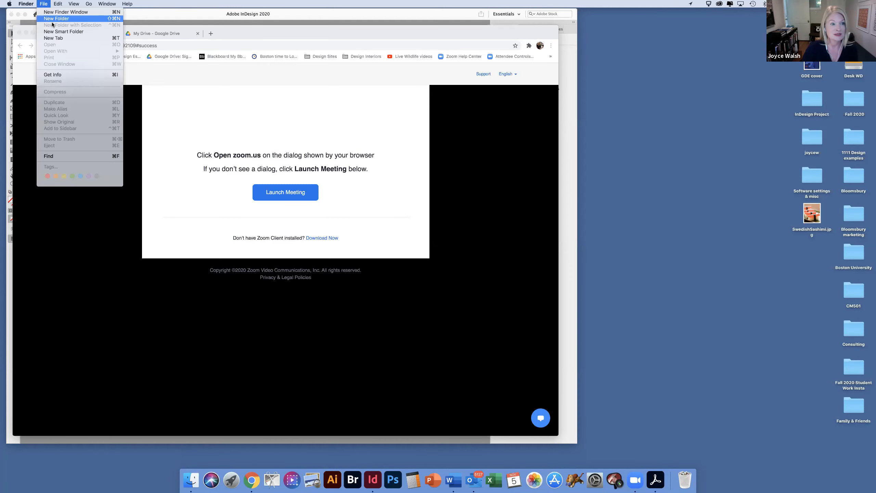
{"action": "left_click", "coordinate": [53, 18]}
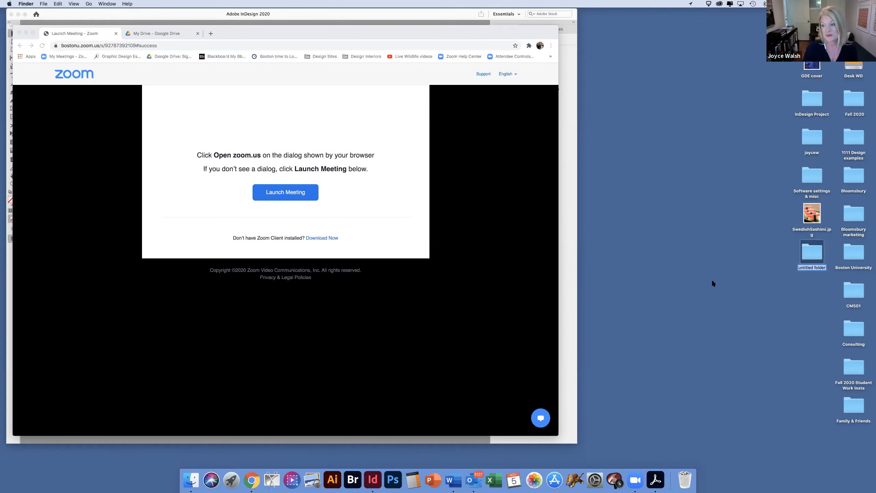
{"action": "type", "text": "Swed"}
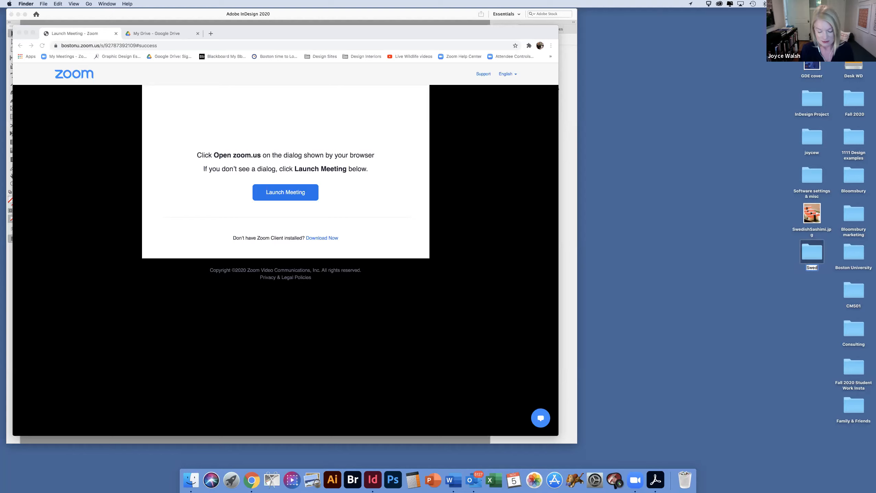
{"action": "type", "text": "ish Sashimi"}
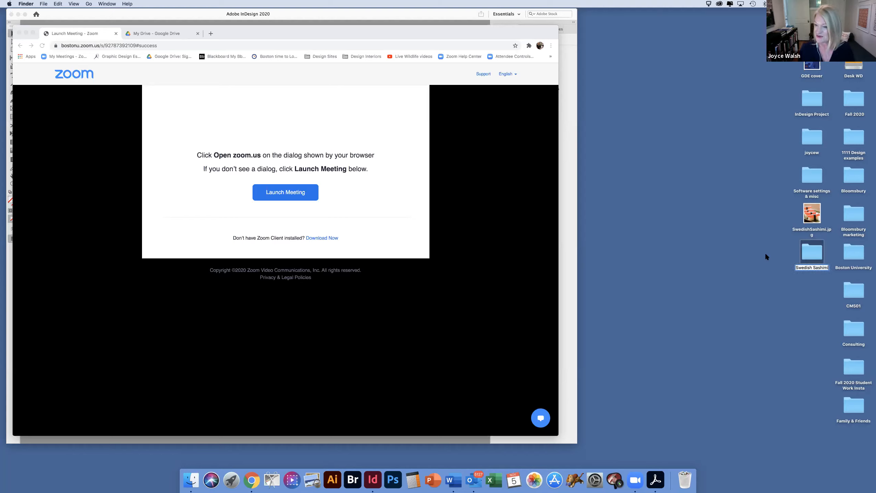
{"action": "key", "text": "Return"}
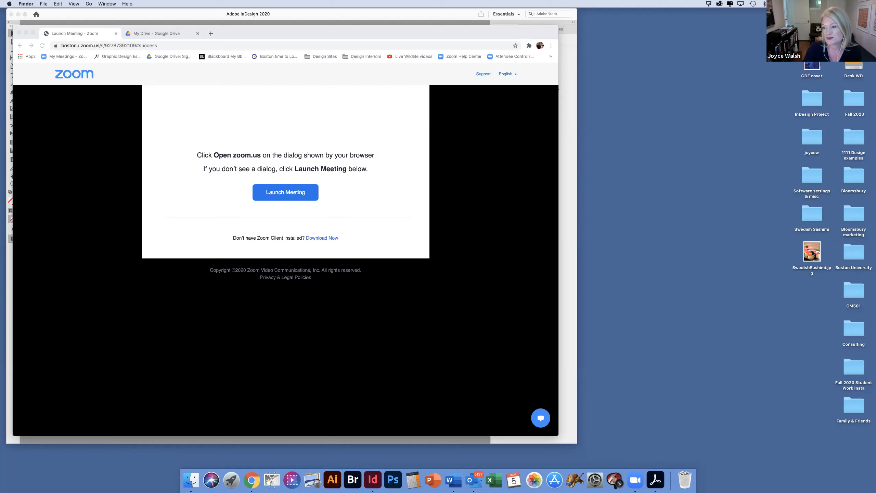
{"action": "left_click_drag", "start_coordinate": [813, 252], "coordinate": [812, 214]}
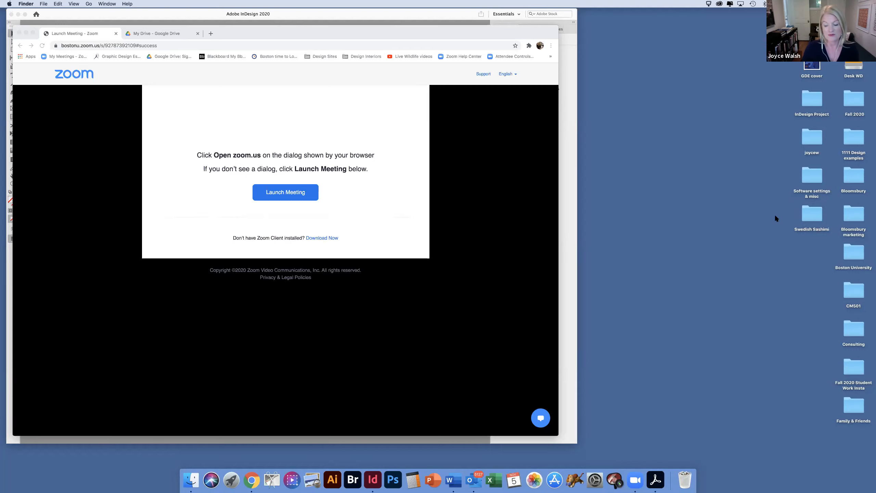
Step: Switch to InDesign and create a one-page Letter print document in inches with facing pages turned off
{"action": "left_click", "coordinate": [373, 479]}
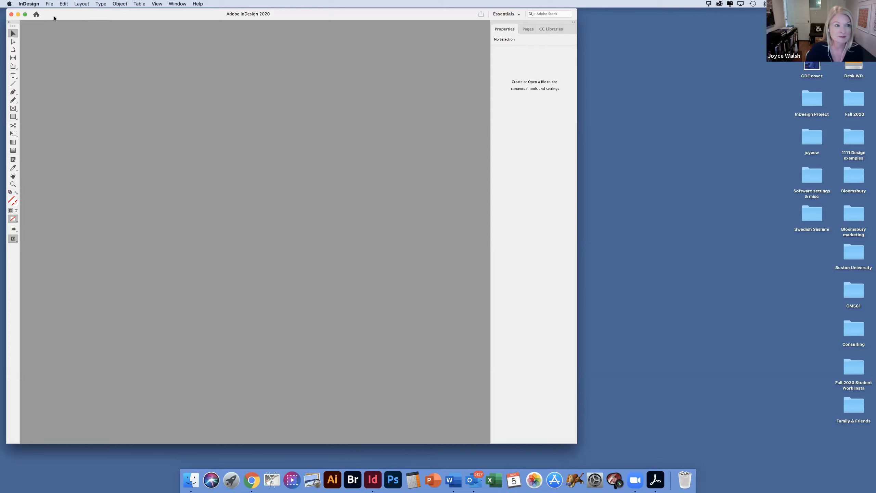
{"action": "left_click", "coordinate": [50, 4]}
{"action": "mouse_move", "coordinate": [69, 12]}
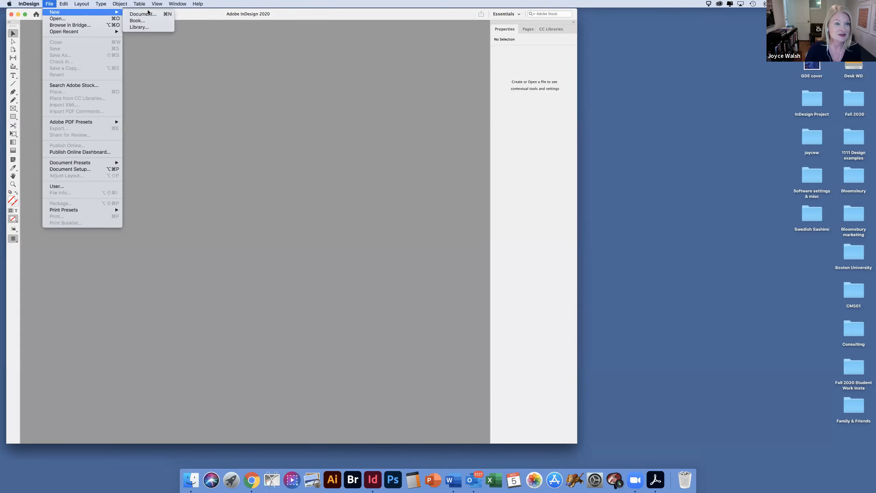
{"action": "left_click", "coordinate": [144, 14]}
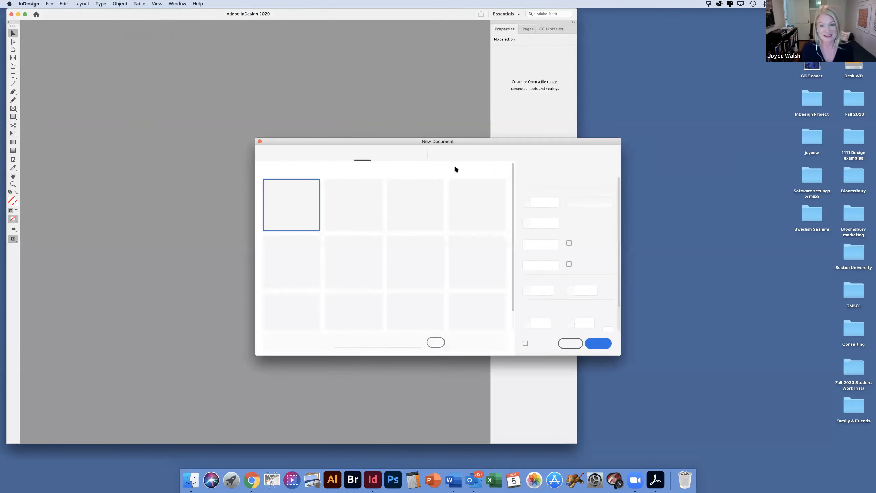
{"action": "left_click", "coordinate": [447, 153]}
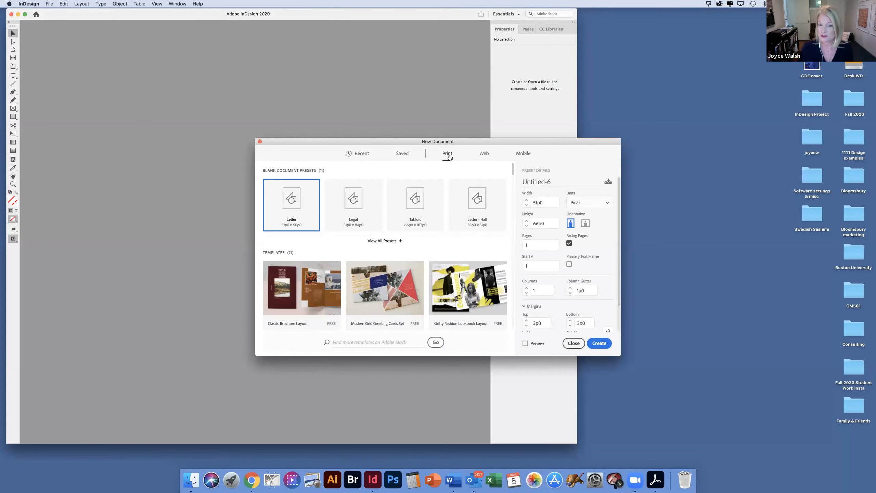
{"action": "left_click", "coordinate": [607, 203]}
{"action": "left_click", "coordinate": [581, 237]}
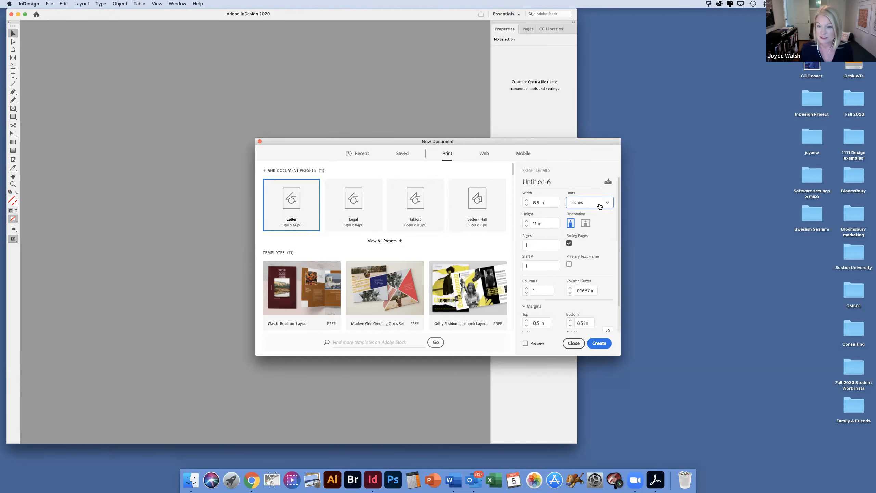
{"action": "left_click", "coordinate": [600, 206]}
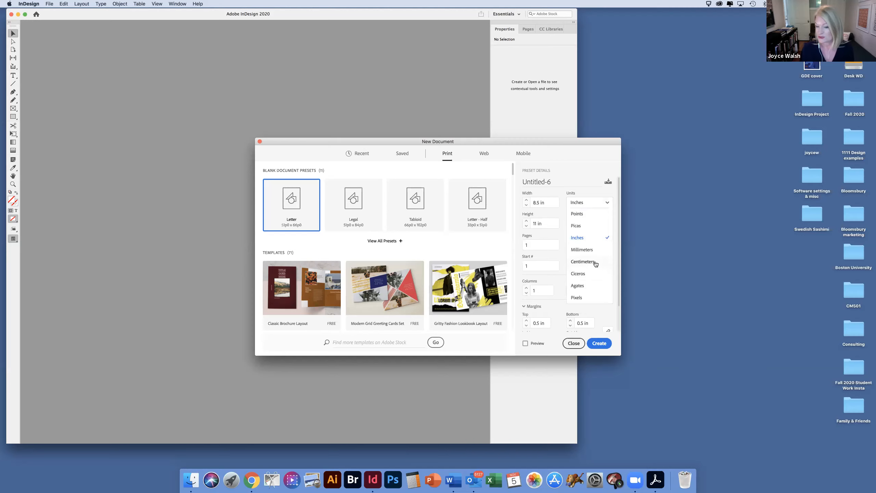
{"action": "left_click", "coordinate": [572, 160]}
{"action": "left_click", "coordinate": [569, 243]}
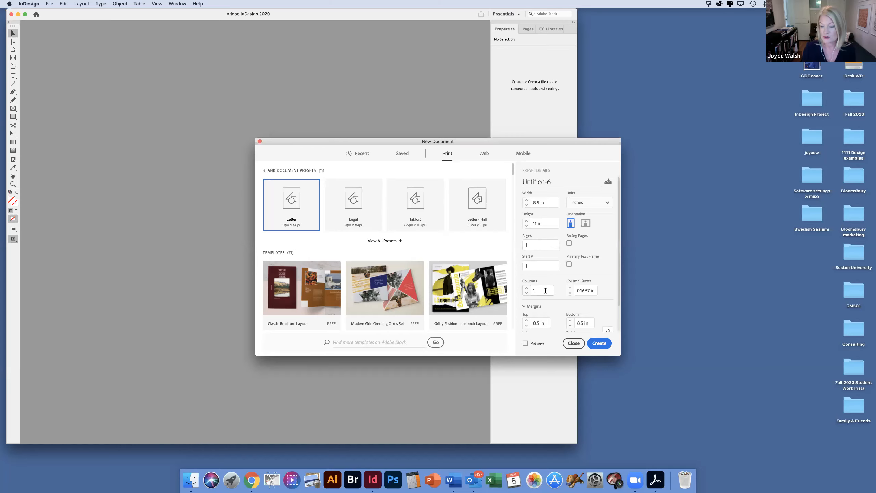
{"action": "left_click", "coordinate": [604, 344]}
Step: Create a rectangular graphic frame 8 in wide and 10 in high on the page
{"action": "left_click", "coordinate": [13, 108]}
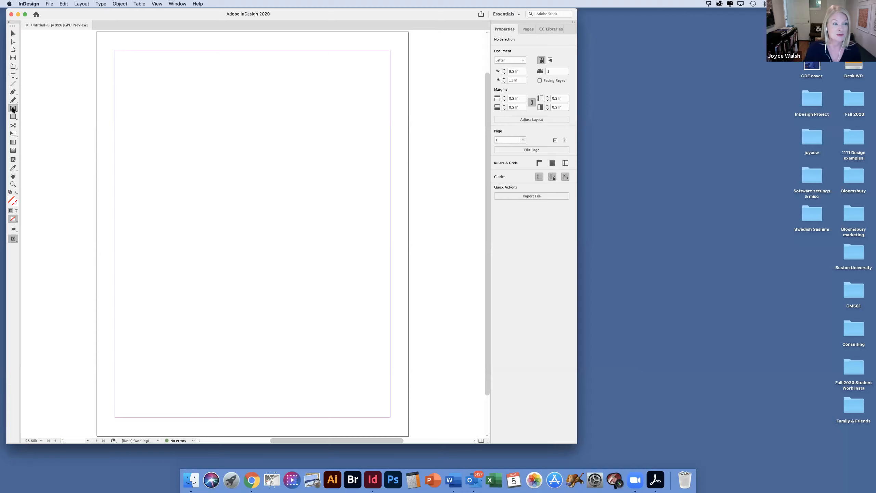
{"action": "left_click", "coordinate": [112, 43]}
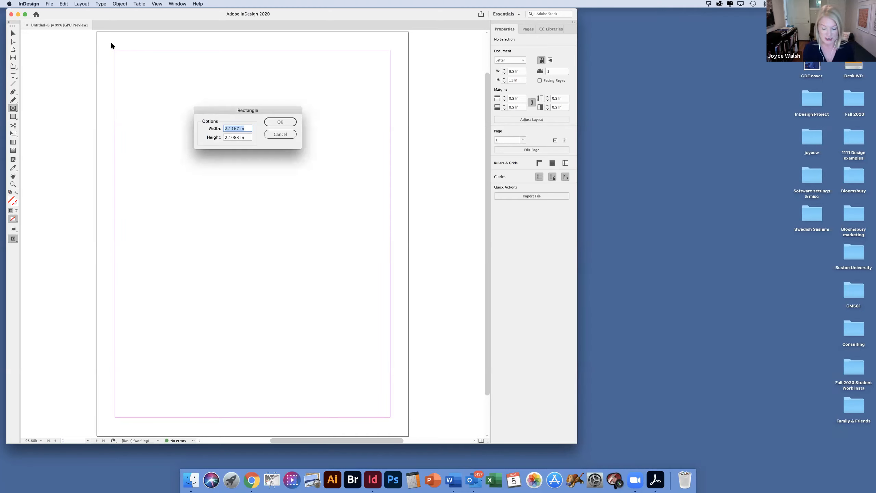
{"action": "type", "text": "8"}
{"action": "key", "text": "Tab"}
{"action": "type", "text": "10"}
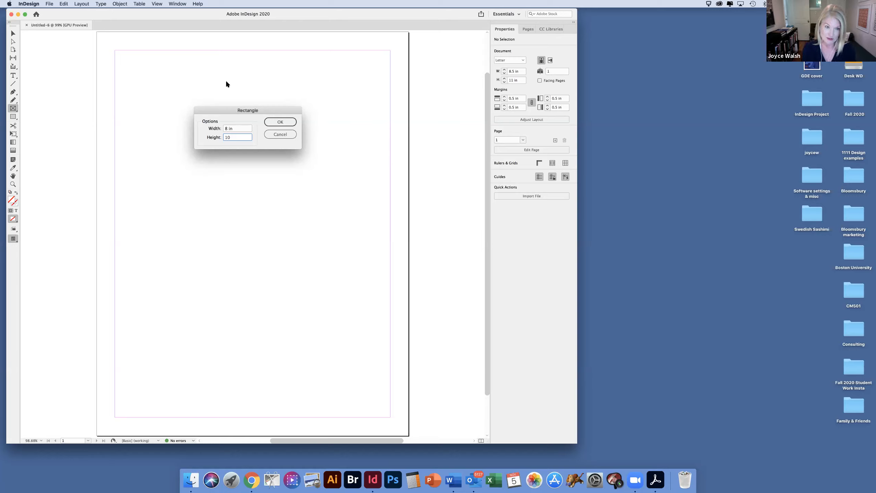
{"action": "left_click", "coordinate": [279, 122]}
Step: Move the frame to about X 0.25 in, Y 0.34 in on the page and hide the guides
{"action": "left_click", "coordinate": [13, 33]}
{"action": "left_click_drag", "start_coordinate": [244, 43], "coordinate": [238, 45]}
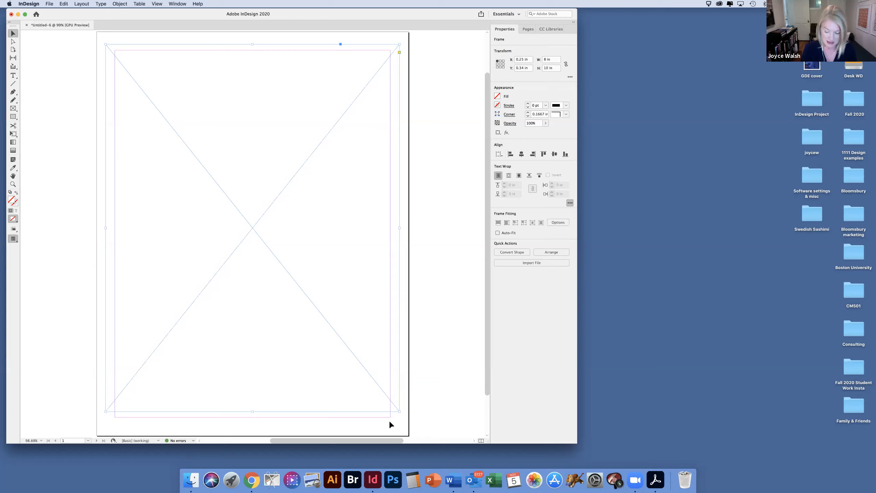
{"action": "key", "text": "super+semicolon"}
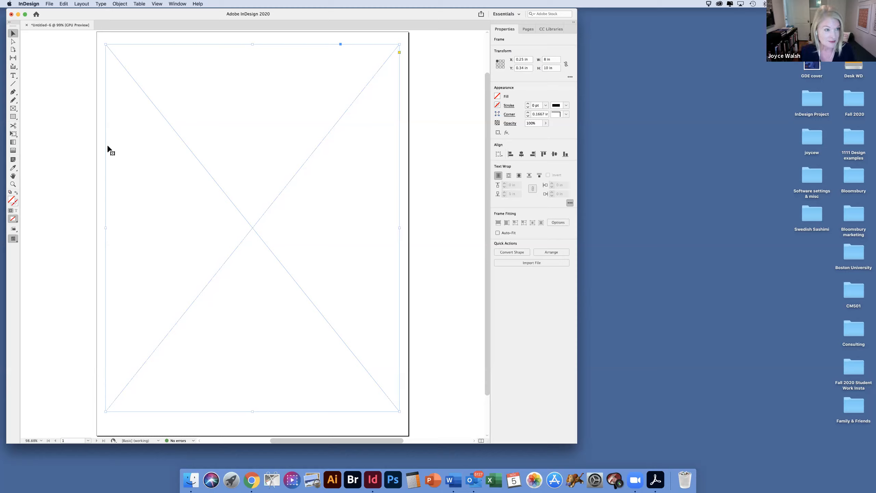
Step: Place SwedishSashimi.jpg from the Swedish Sashimi folder into the selected frame
{"action": "key", "text": "super+d"}
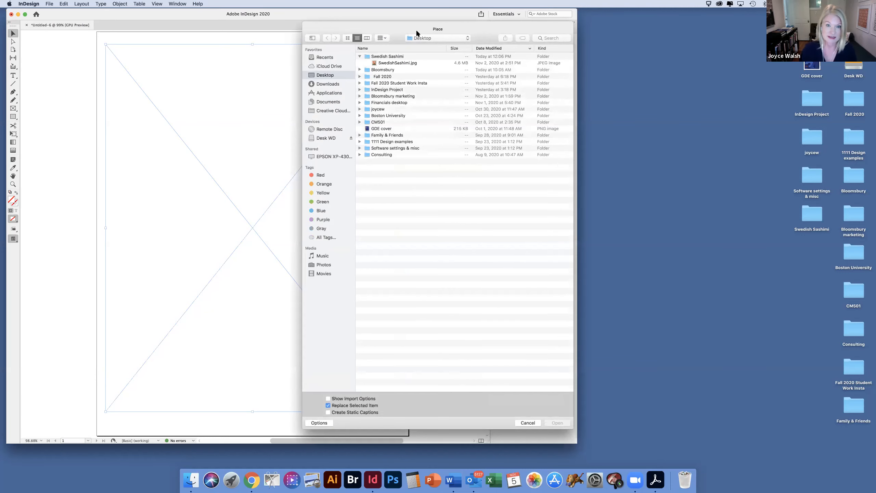
{"action": "left_click", "coordinate": [412, 63]}
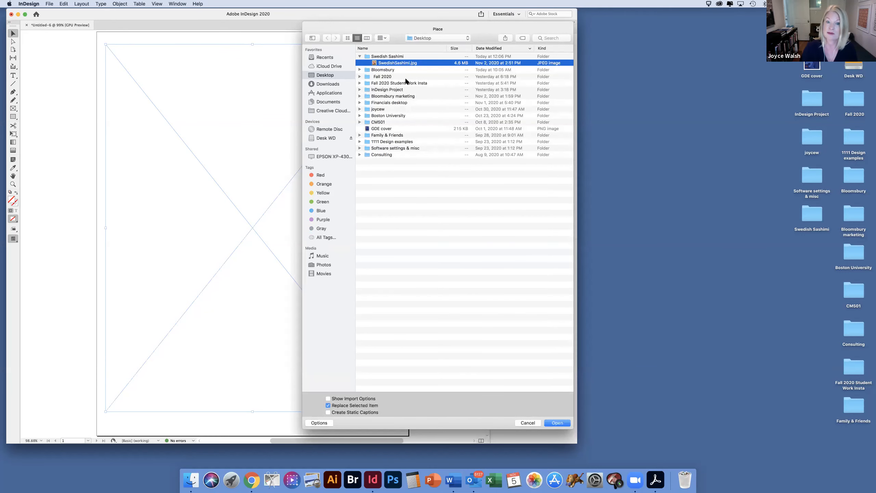
{"action": "left_click", "coordinate": [559, 424]}
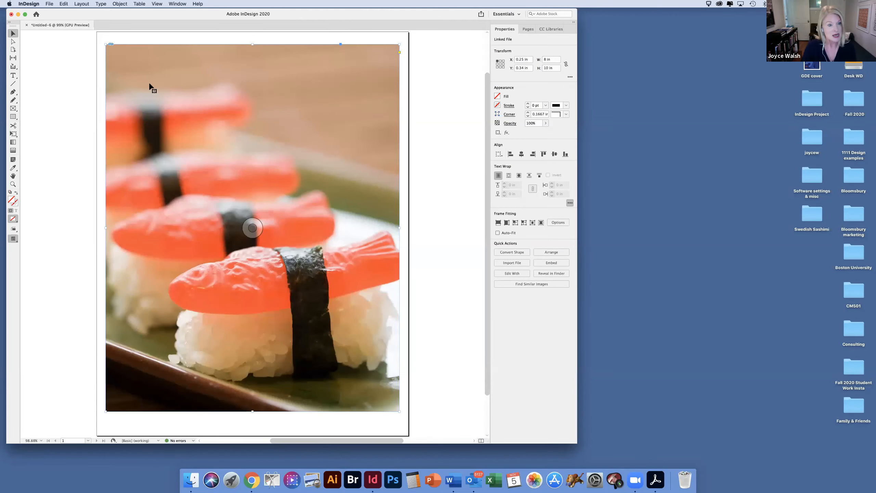
Step: Float the toolbox beside the page and shift the photo left inside its frame to an X offset of about -0.56 in
{"action": "left_click", "coordinate": [14, 42]}
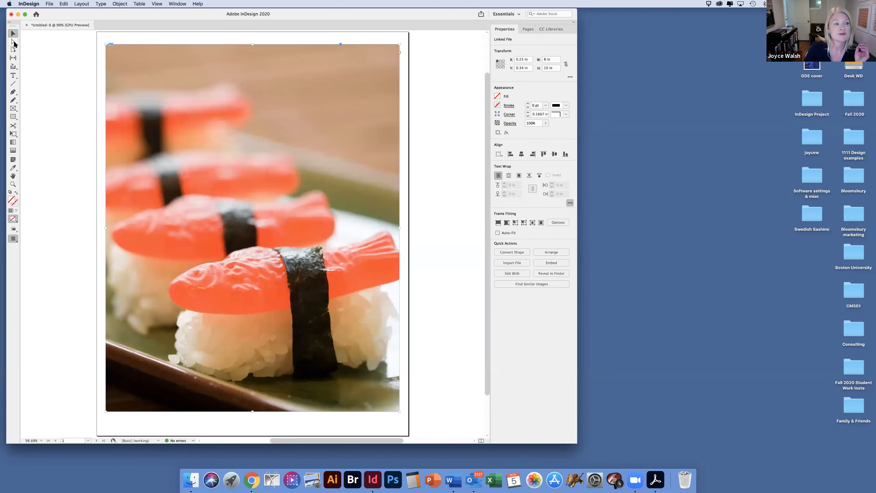
{"action": "left_click_drag", "start_coordinate": [13, 26], "coordinate": [78, 61]}
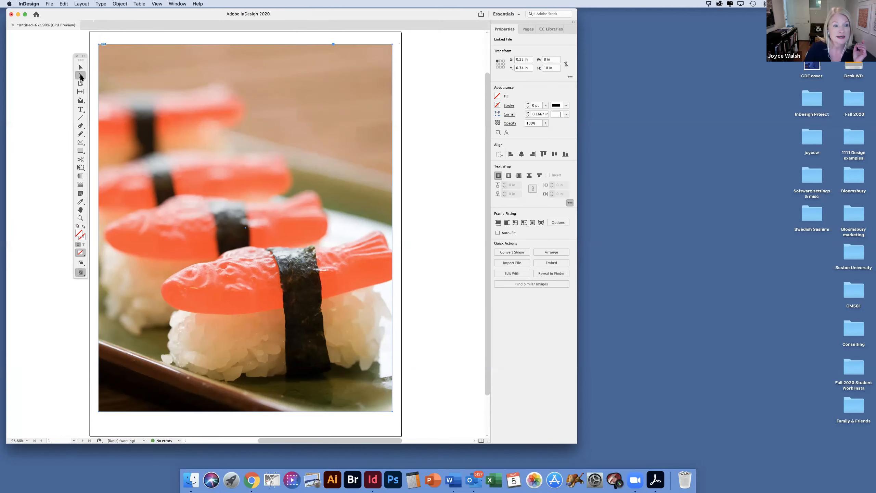
{"action": "left_click", "coordinate": [147, 78]}
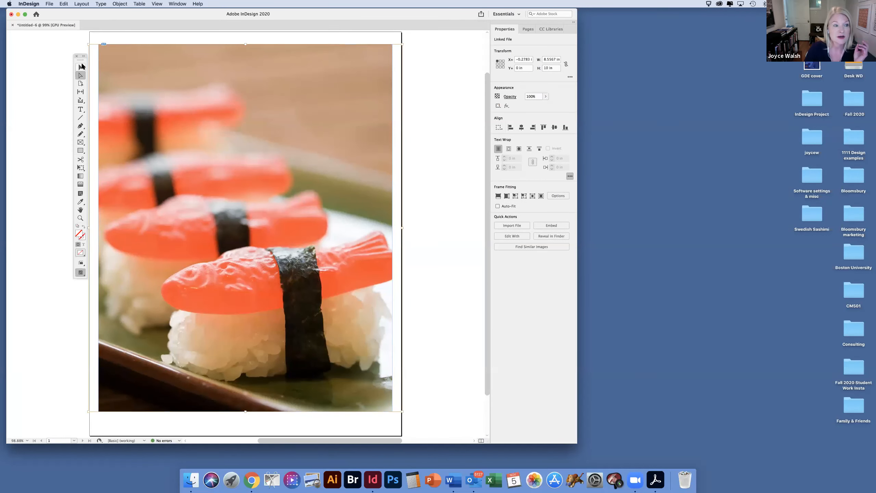
{"action": "left_click_drag", "start_coordinate": [83, 61], "coordinate": [67, 59]}
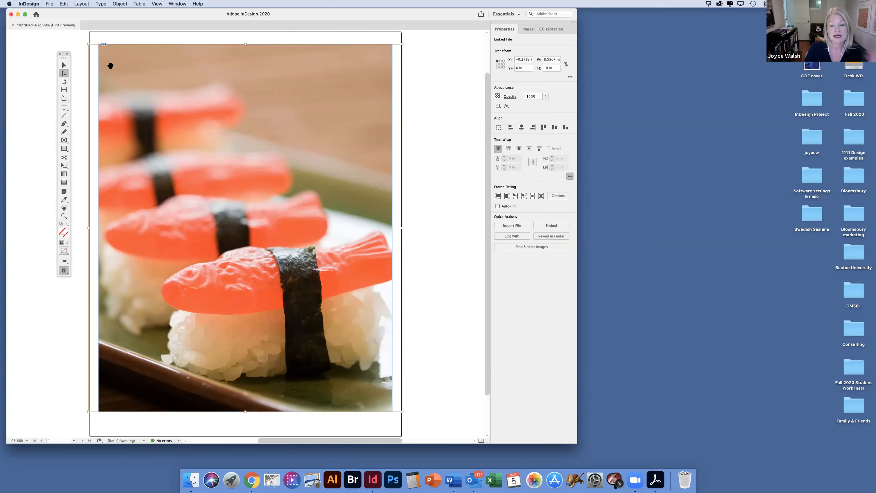
{"action": "left_click_drag", "start_coordinate": [207, 80], "coordinate": [198, 79]}
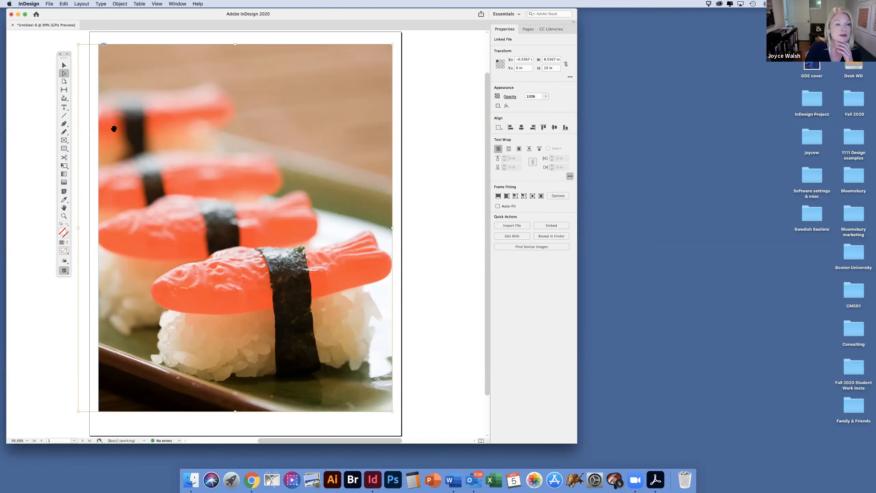
Step: Select the photo's frame instead of its content and lock it in place
{"action": "left_click", "coordinate": [64, 65]}
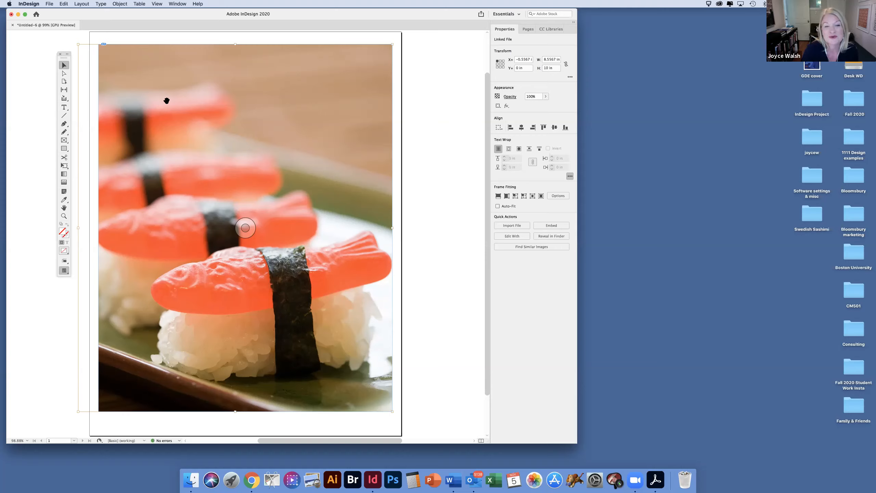
{"action": "left_click", "coordinate": [121, 3]}
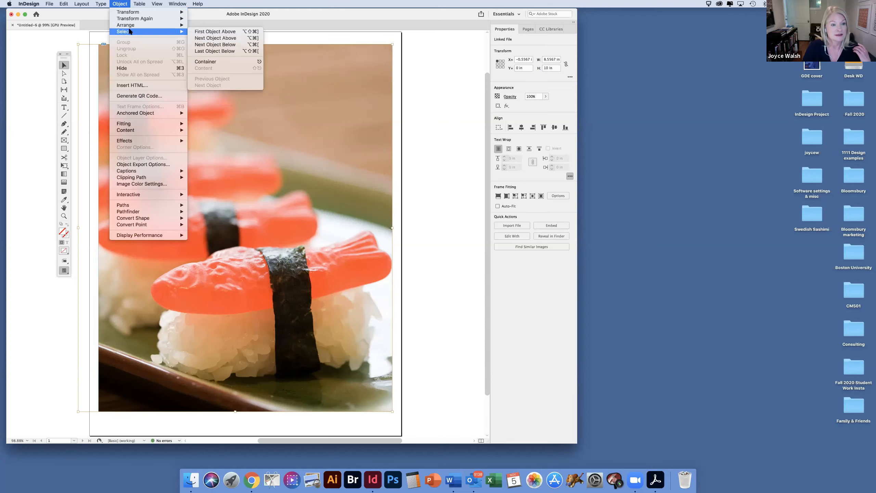
{"action": "left_click", "coordinate": [240, 66]}
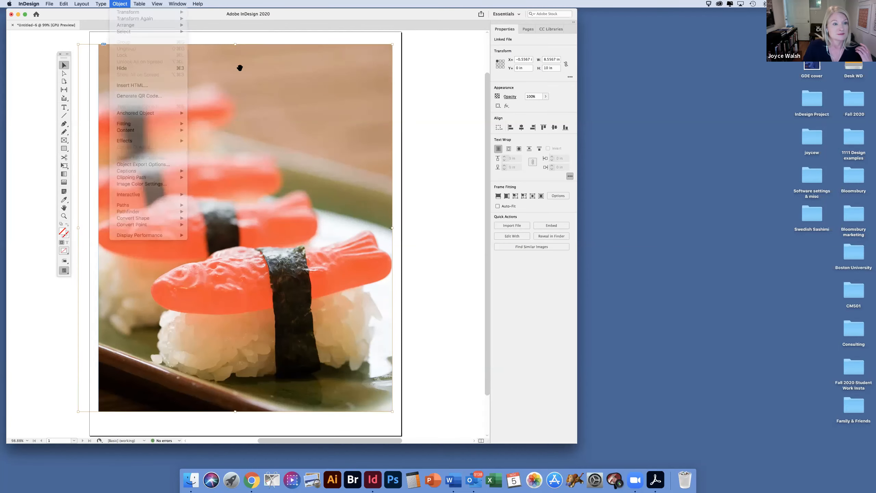
{"action": "left_click", "coordinate": [116, 4]}
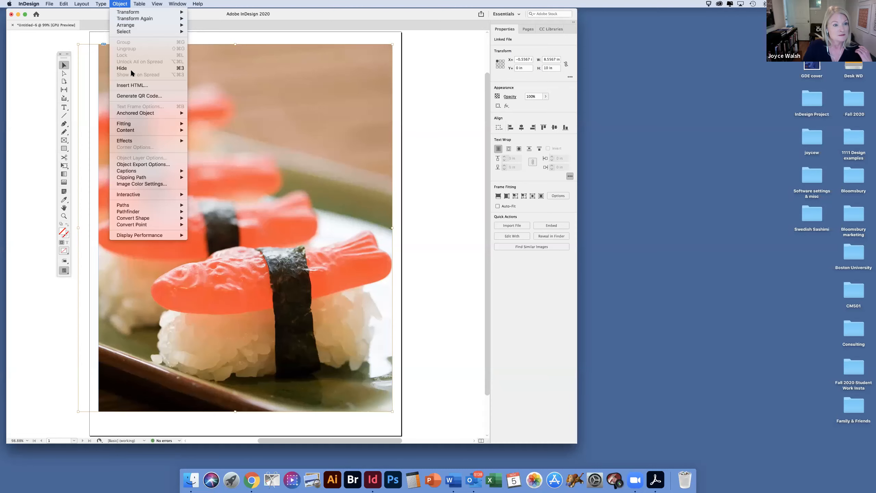
{"action": "left_click", "coordinate": [241, 124]}
{"action": "left_click", "coordinate": [418, 104]}
{"action": "left_click", "coordinate": [359, 113]}
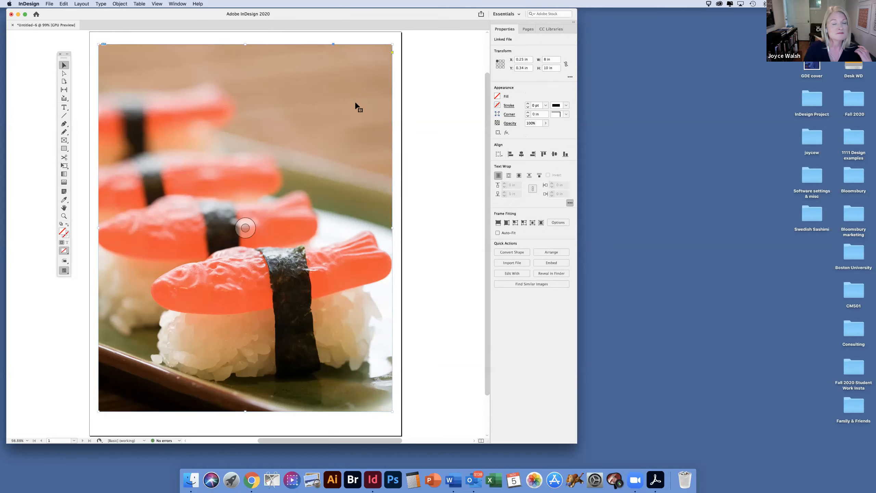
{"action": "left_click", "coordinate": [121, 4]}
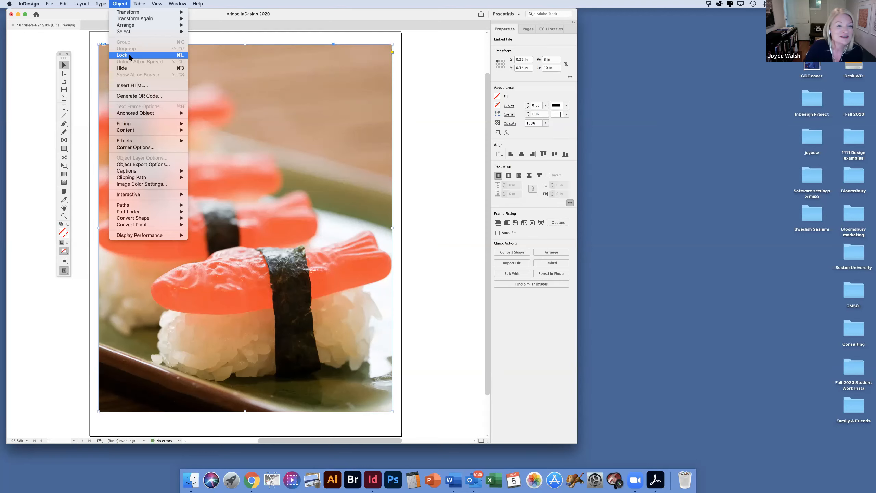
{"action": "left_click", "coordinate": [186, 56]}
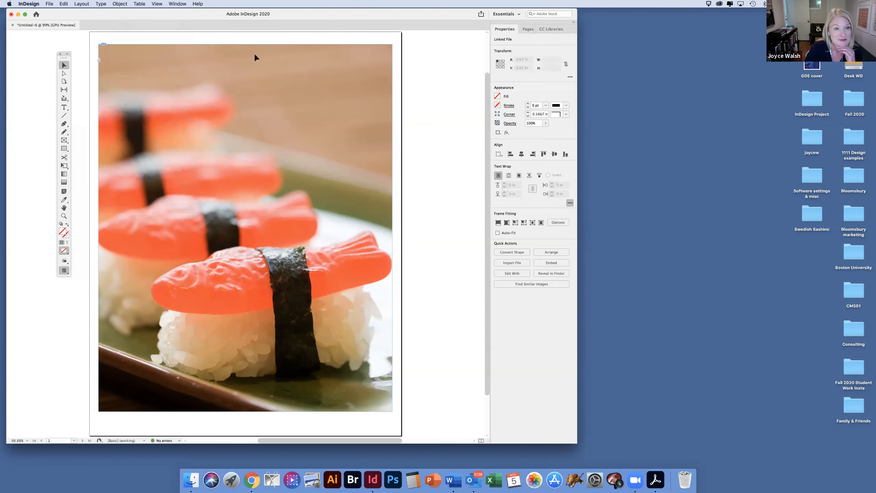
Step: Create a text frame about 2.56 in wide in the photo's upper right, enter "Swedish Sashimi*", and select the text
{"action": "left_click", "coordinate": [64, 108]}
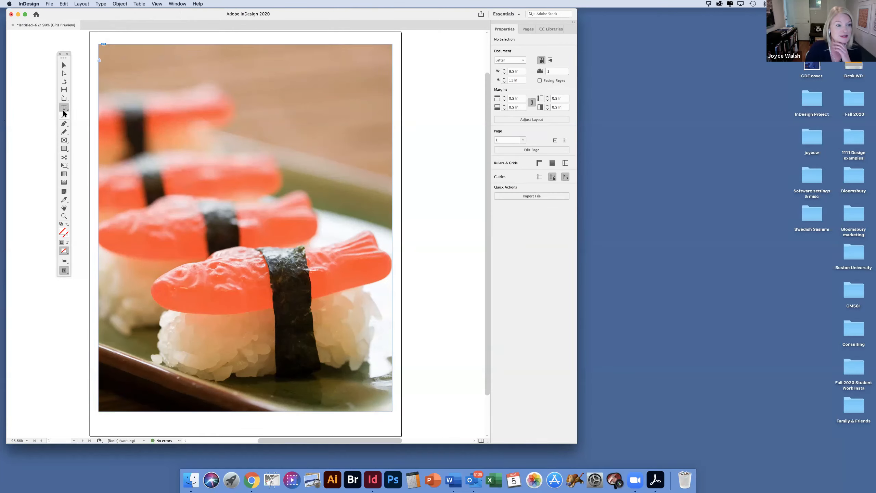
{"action": "left_click_drag", "start_coordinate": [341, 108], "coordinate": [363, 94]}
{"action": "type", "text": "Swedish"}
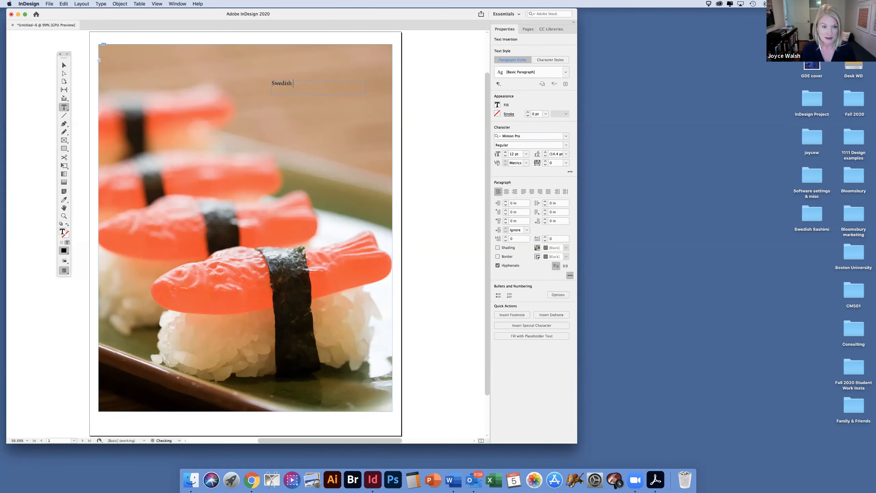
{"action": "type", "text": " Sashimi*"}
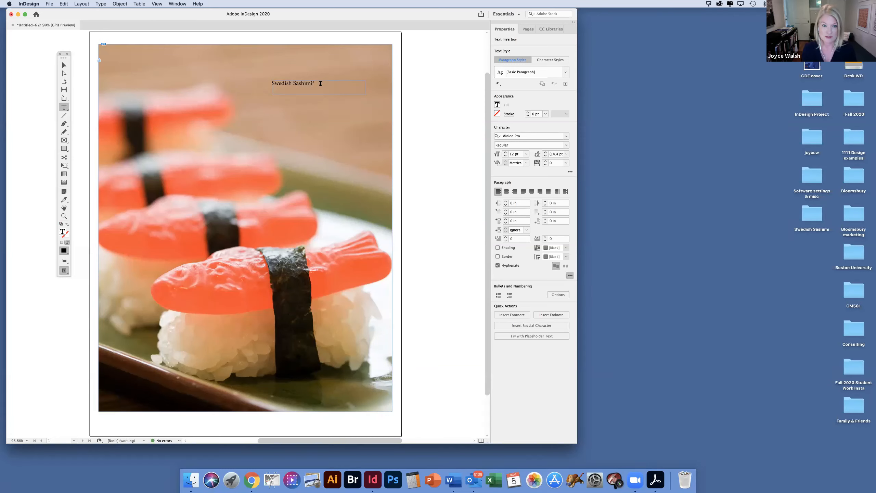
{"action": "left_click_drag", "start_coordinate": [317, 85], "coordinate": [244, 84]}
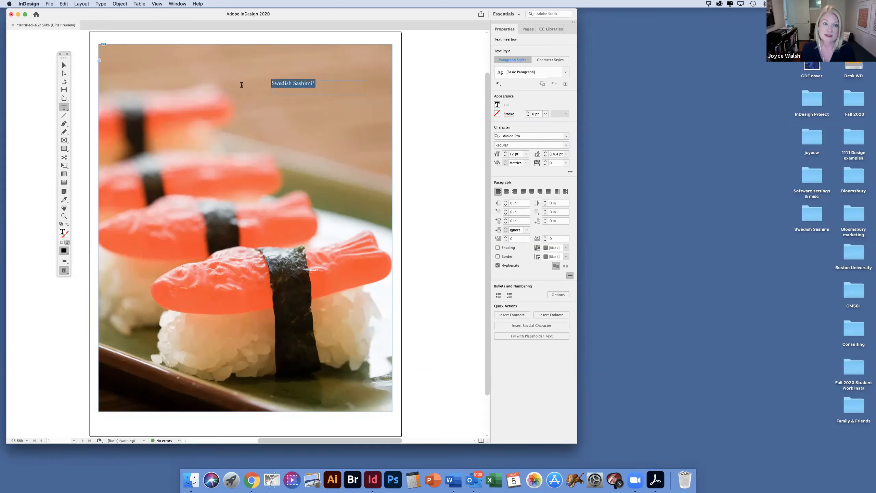
{"action": "left_click", "coordinate": [526, 136]}
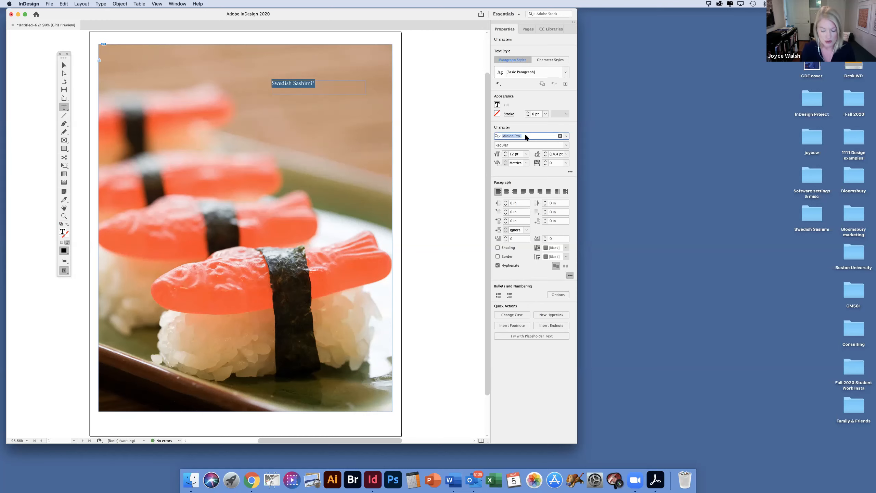
{"action": "type", "text": "gill saan"}
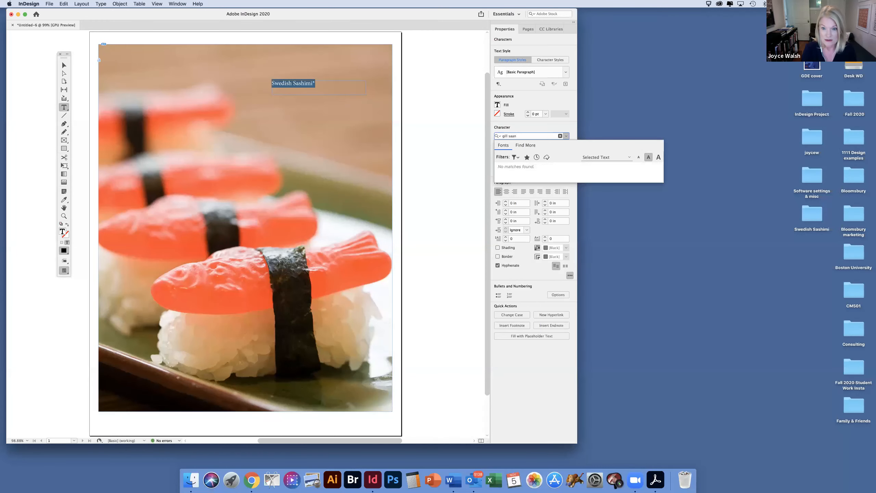
{"action": "key", "text": "BackSpace"}
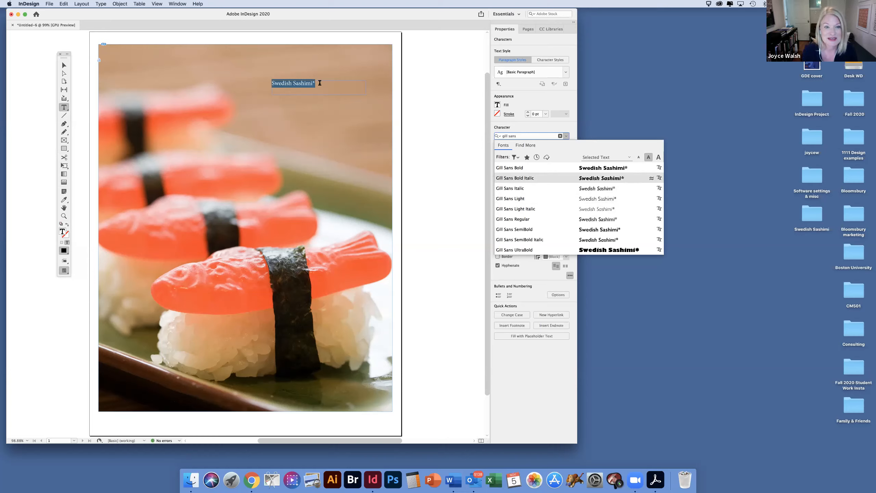
{"action": "key", "text": "Escape"}
Step: Set the title to Gill Sans Regular at 22 pt and select its text frame
{"action": "left_click", "coordinate": [534, 135]}
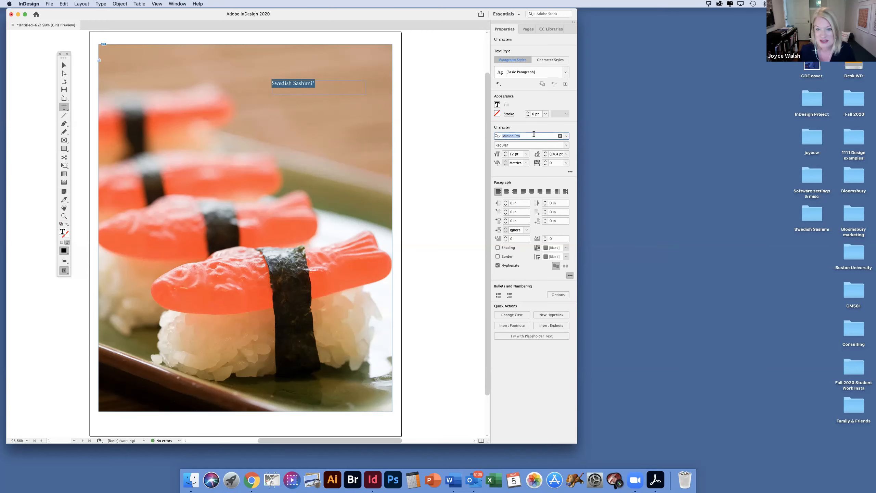
{"action": "type", "text": "gill sans"}
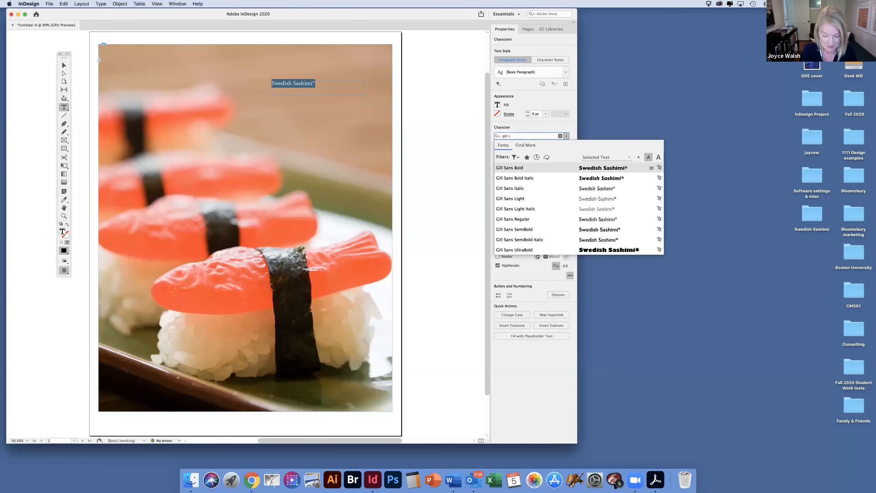
{"action": "left_click", "coordinate": [521, 218]}
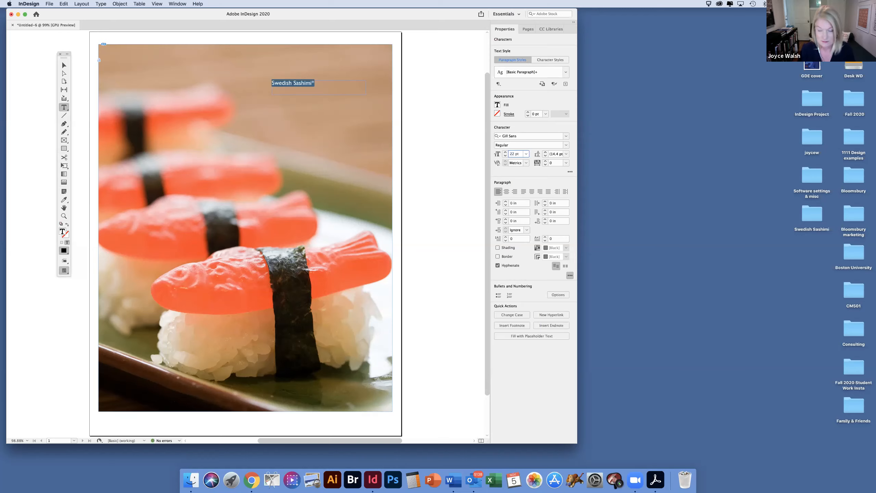
{"action": "key", "text": "Return"}
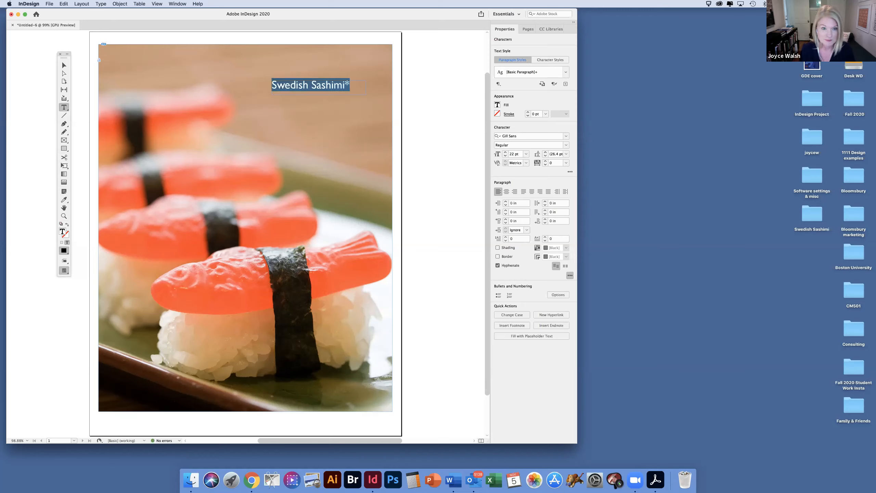
{"action": "left_click", "coordinate": [63, 65]}
{"action": "left_click", "coordinate": [341, 94]}
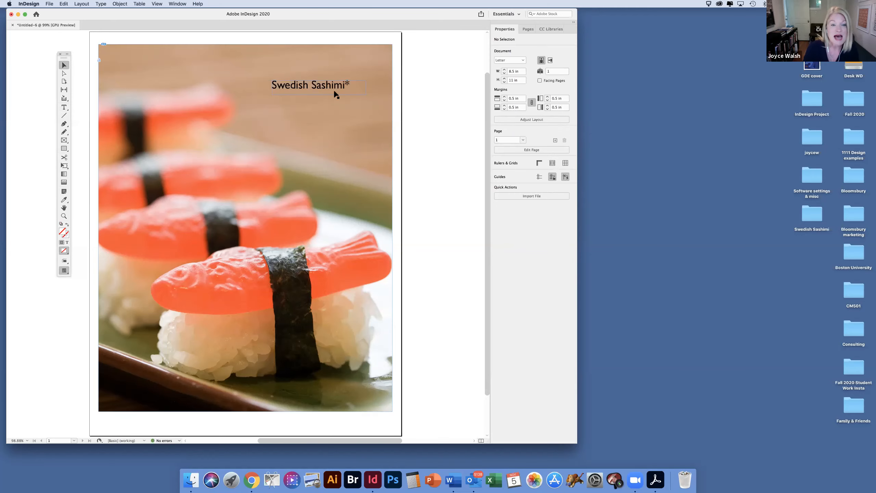
{"action": "left_click", "coordinate": [345, 93]}
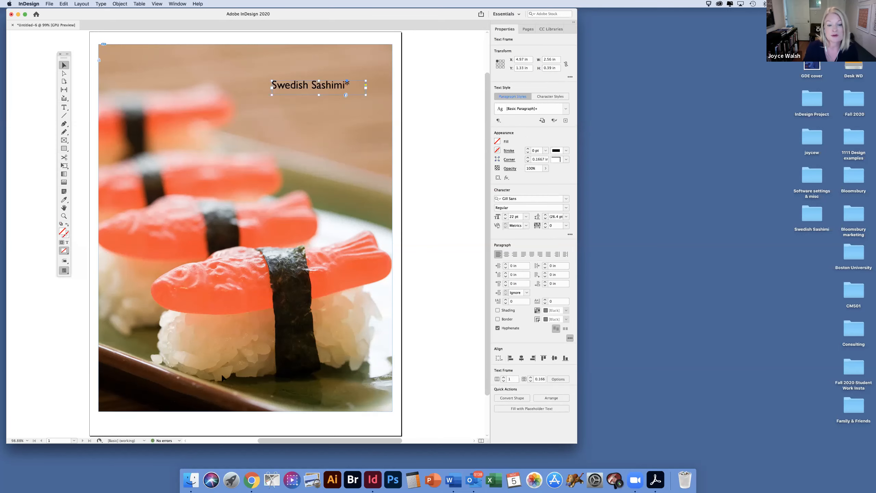
Step: Try to recolor the title text with a tone sampled from the rice in the locked photo, and undo it
{"action": "left_click", "coordinate": [64, 107]}
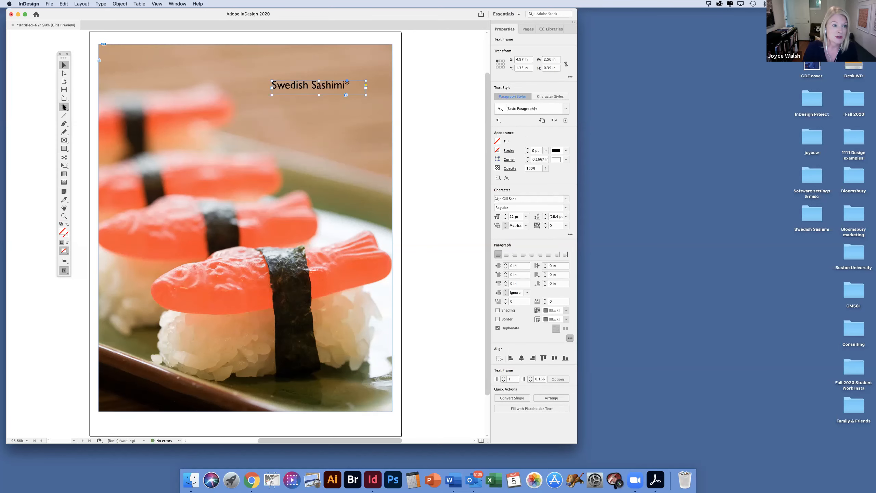
{"action": "left_click_drag", "start_coordinate": [350, 85], "coordinate": [271, 80]}
{"action": "left_click", "coordinate": [64, 199]}
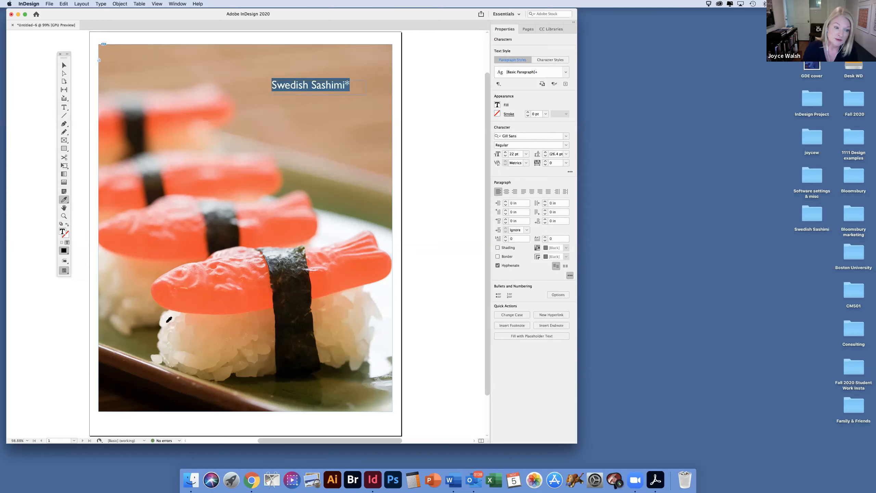
{"action": "left_click", "coordinate": [161, 318]}
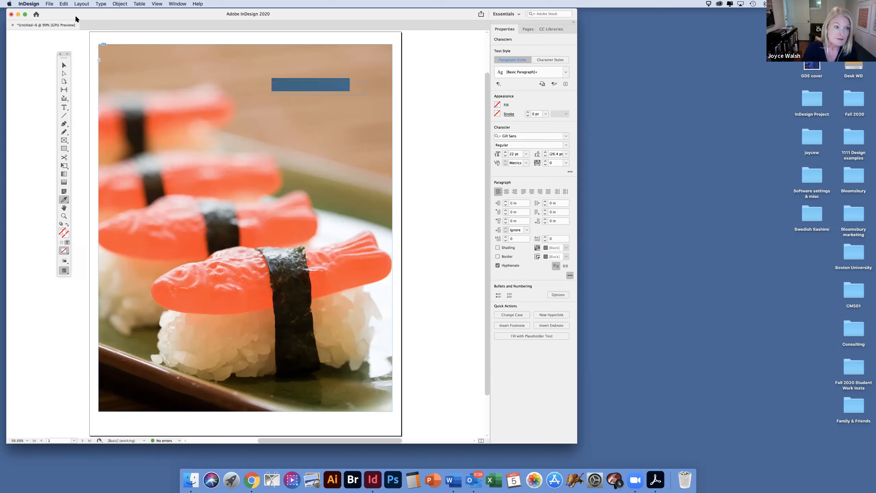
{"action": "key", "text": "super+z"}
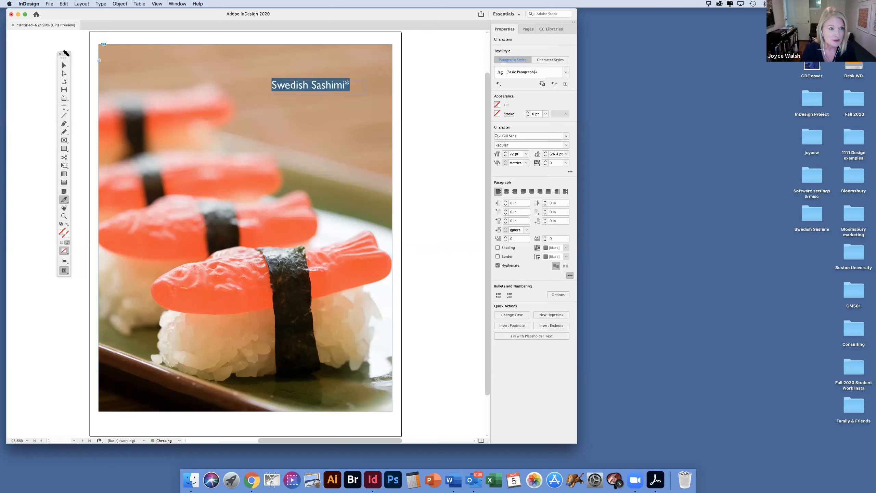
Step: Unlock everything on the spread and recolor the title text with an off-white tone sampled from the rice in the photo
{"action": "left_click", "coordinate": [121, 4]}
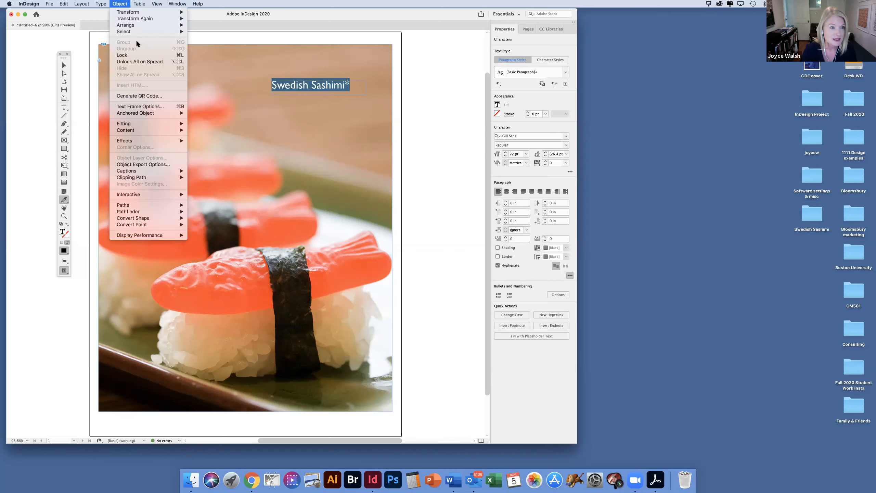
{"action": "left_click", "coordinate": [140, 61]}
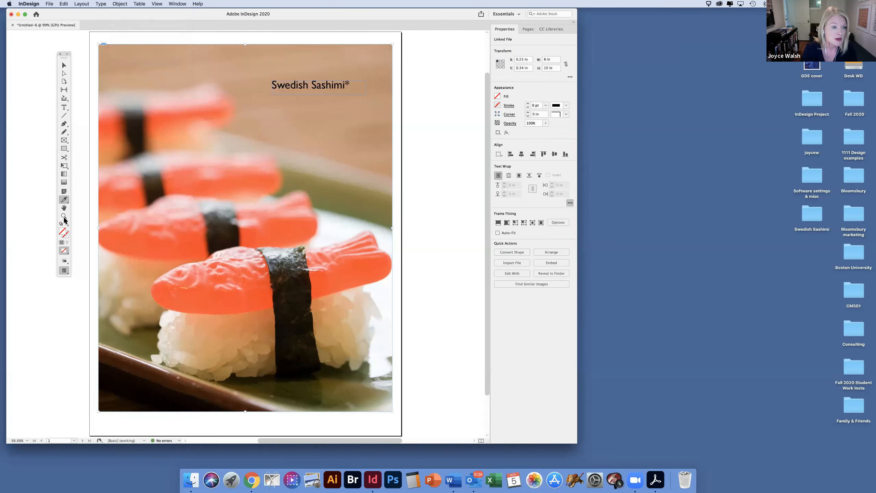
{"action": "left_click", "coordinate": [64, 107]}
{"action": "left_click_drag", "start_coordinate": [351, 84], "coordinate": [262, 84]}
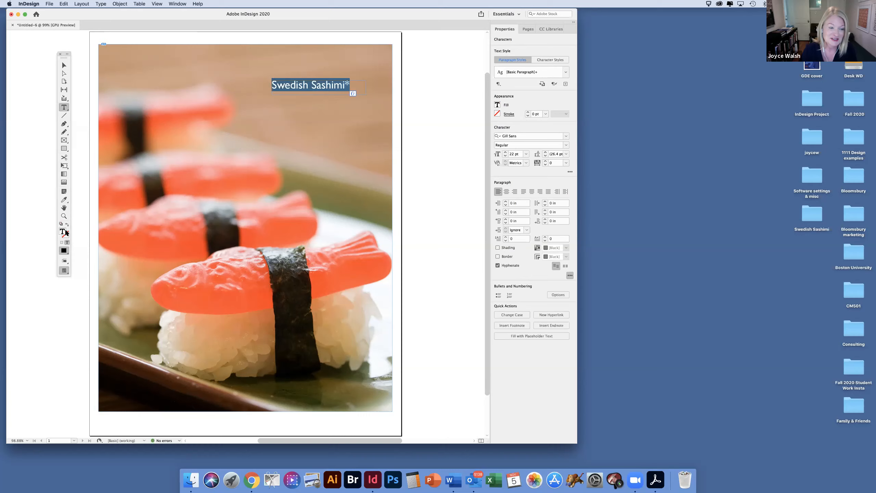
{"action": "left_click", "coordinate": [63, 200]}
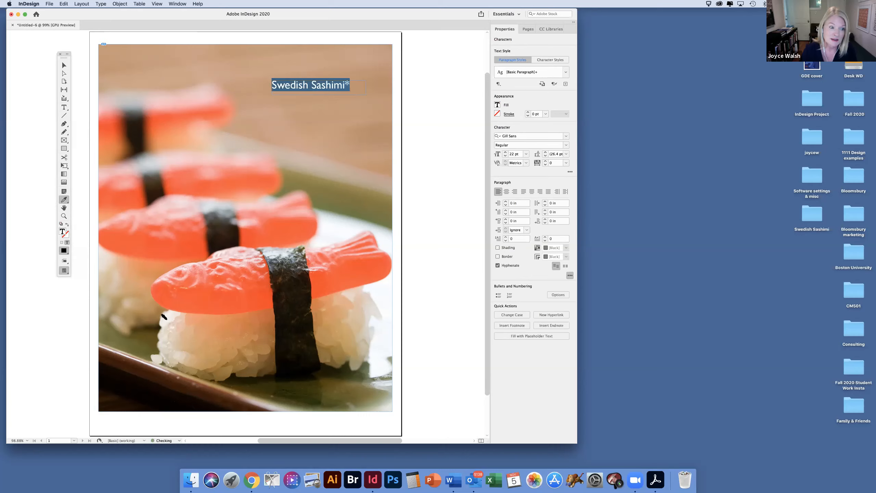
{"action": "left_click", "coordinate": [168, 317]}
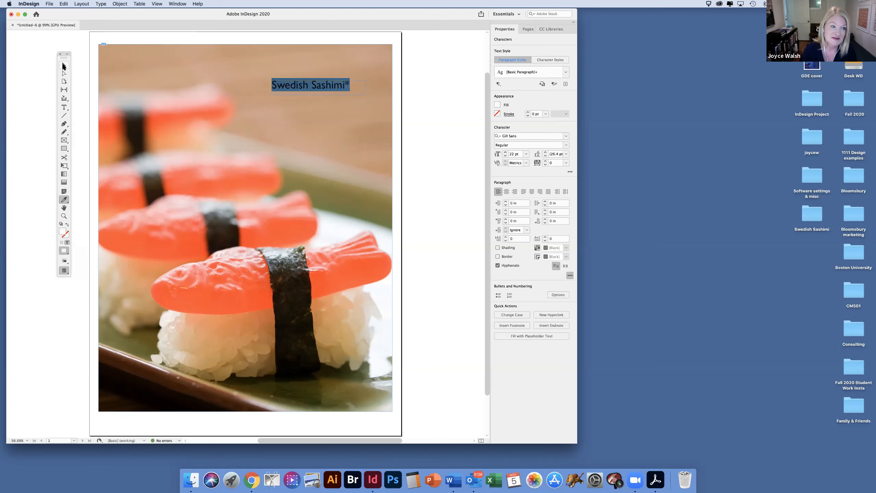
Step: Leave text editing and move the title's frame to about X 5.04 in, Y 1.32 in
{"action": "left_click", "coordinate": [64, 65]}
{"action": "left_click", "coordinate": [43, 67]}
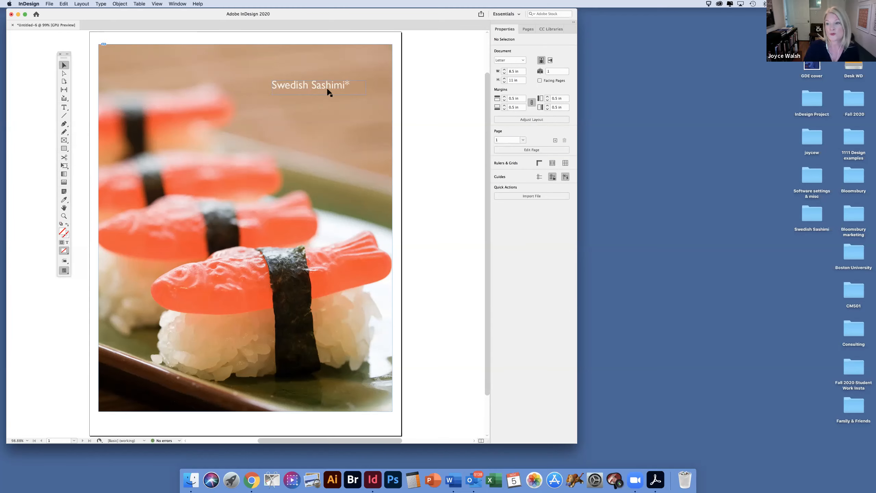
{"action": "left_click_drag", "start_coordinate": [335, 87], "coordinate": [342, 87]}
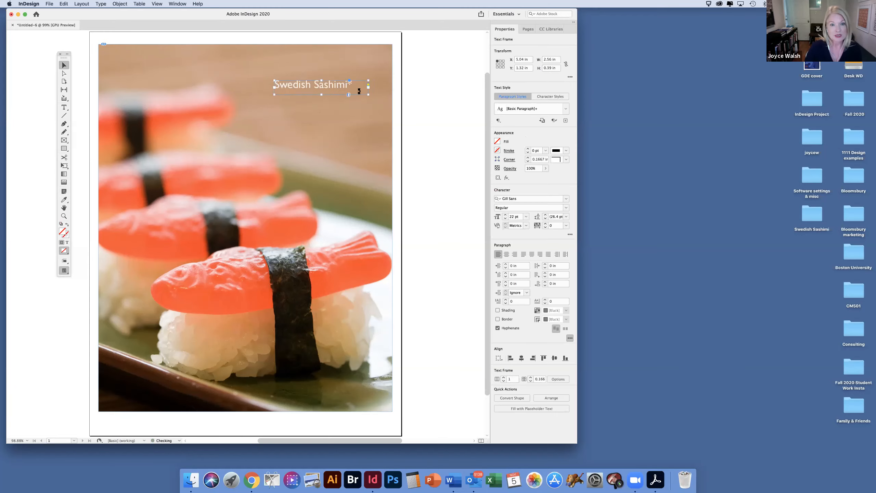
Step: Create a second text frame below the title, aligned with its left edge, and enter "Food servedsoft and chewy"
{"action": "left_click", "coordinate": [63, 108]}
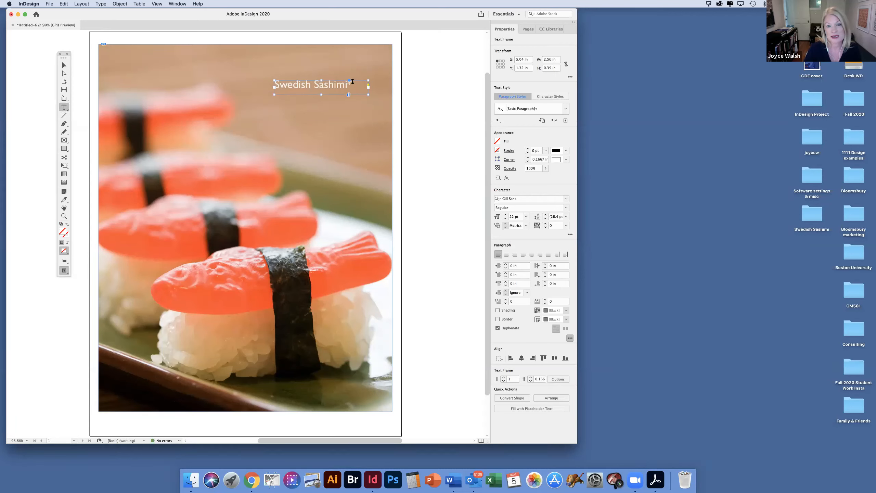
{"action": "left_click_drag", "start_coordinate": [274, 124], "coordinate": [375, 137]}
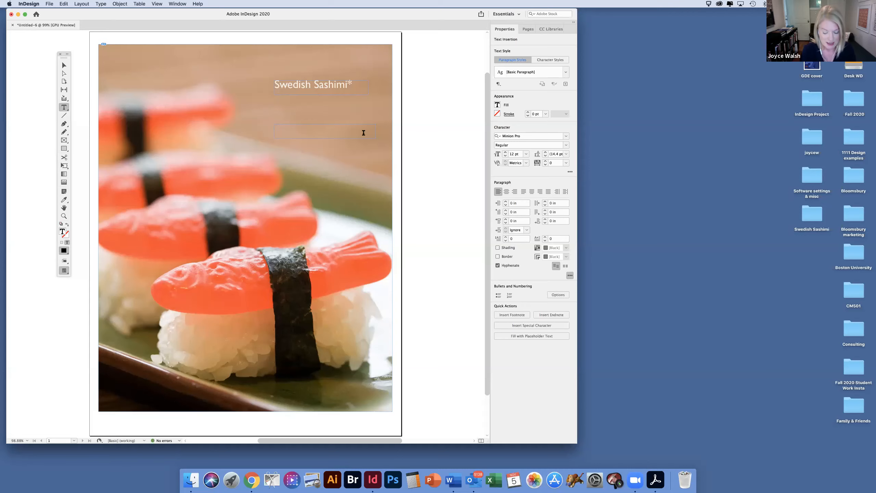
{"action": "type", "text": "Food"}
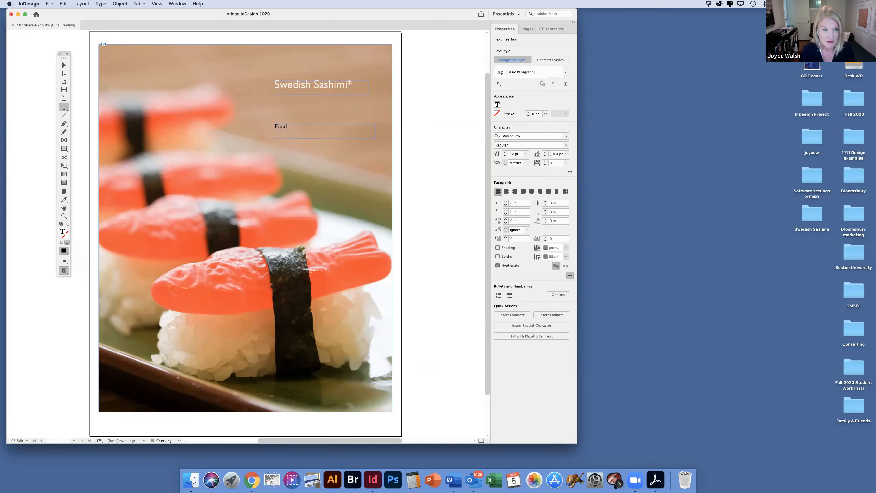
{"action": "type", "text": " ser"}
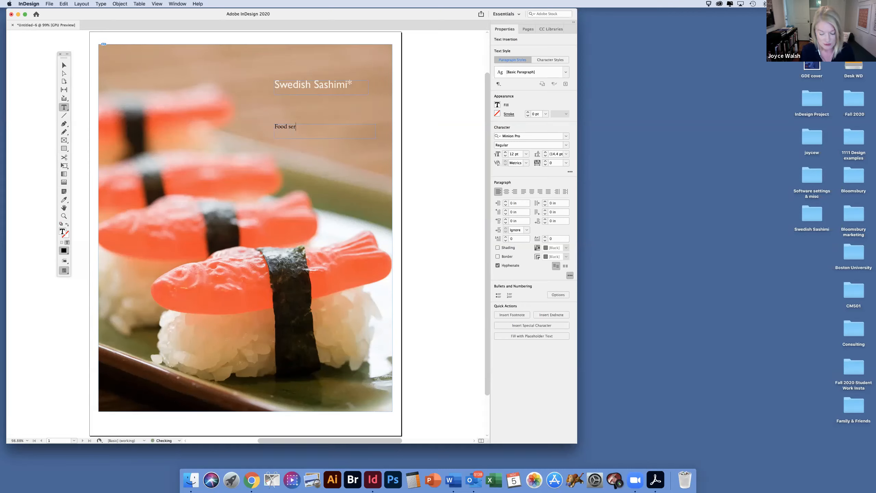
{"action": "type", "text": "vedsoft and chewy"}
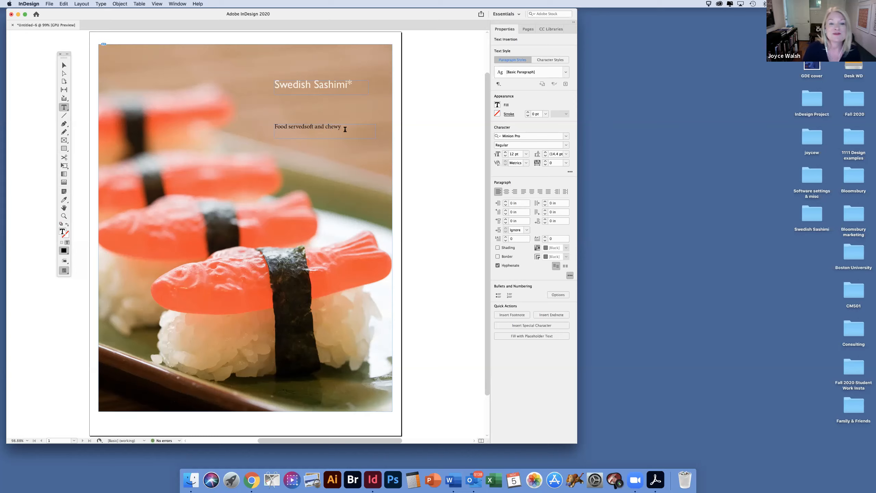
Step: Copy the title's font, size and color onto the whole tagline with the Eyedropper
{"action": "left_click_drag", "start_coordinate": [345, 128], "coordinate": [263, 127]}
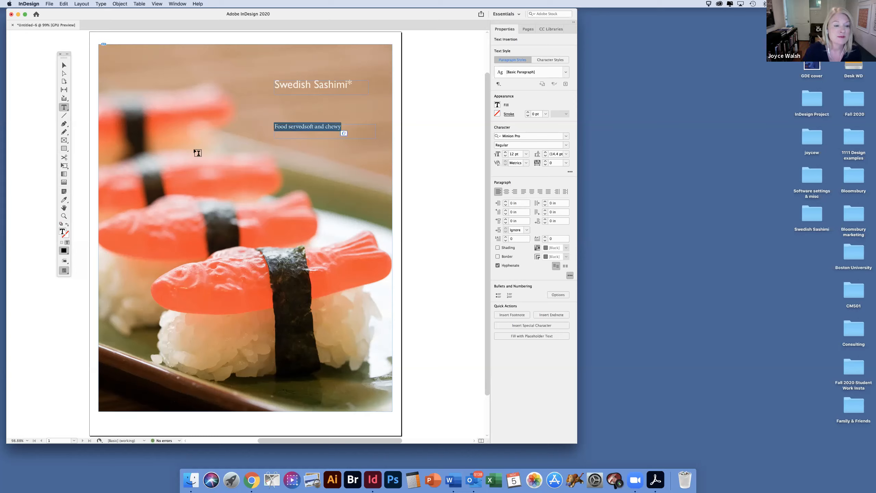
{"action": "left_click", "coordinate": [63, 200]}
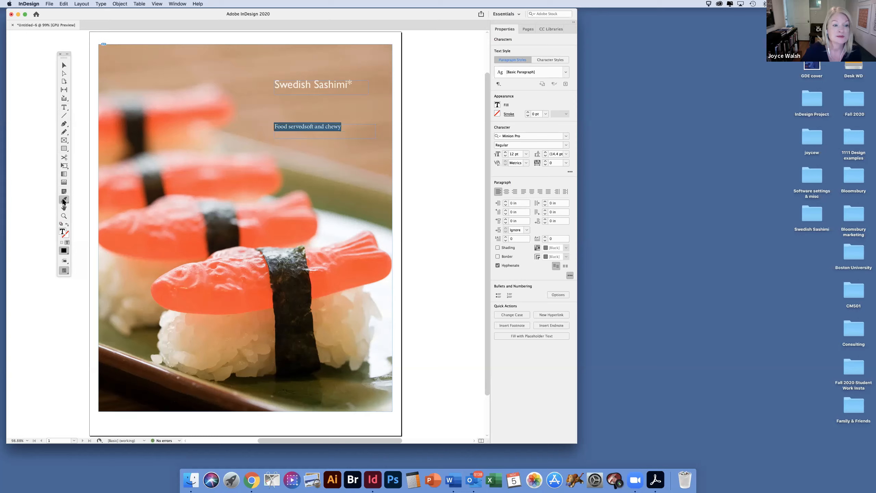
{"action": "left_click", "coordinate": [282, 82]}
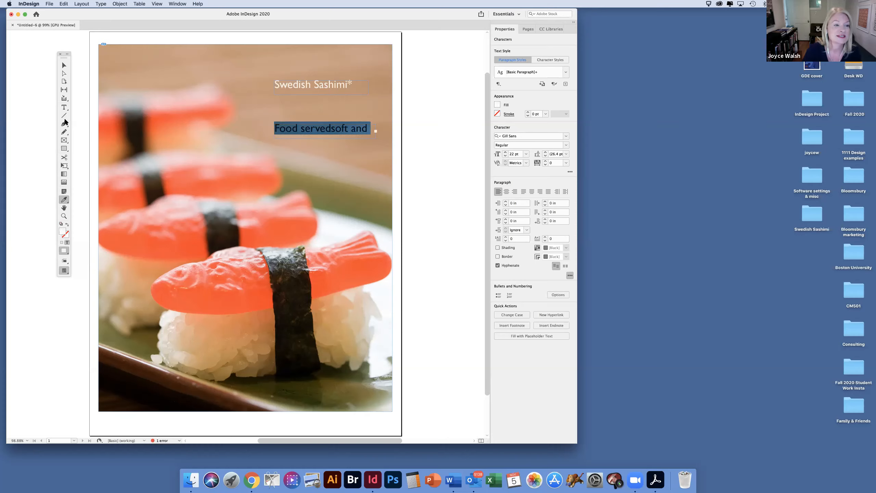
Step: Insert the missing space between "served" and "soft" in the tagline and select the tagline text
{"action": "left_click", "coordinate": [64, 108]}
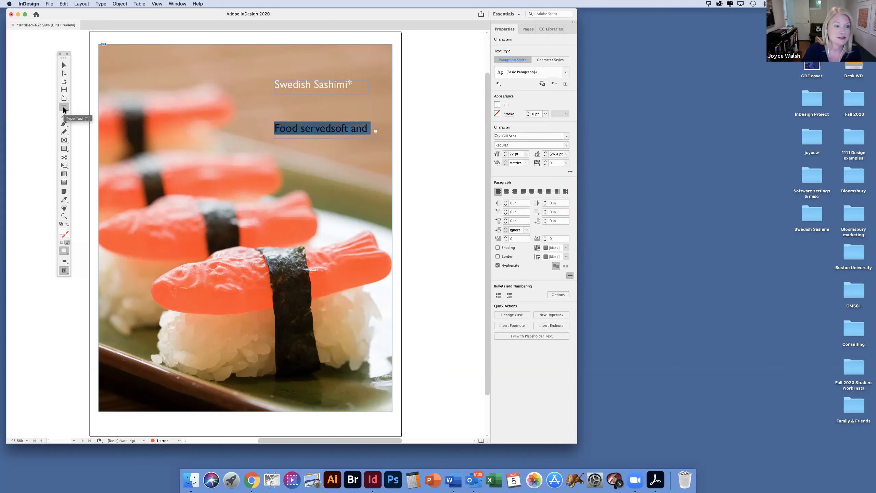
{"action": "left_click", "coordinate": [334, 129]}
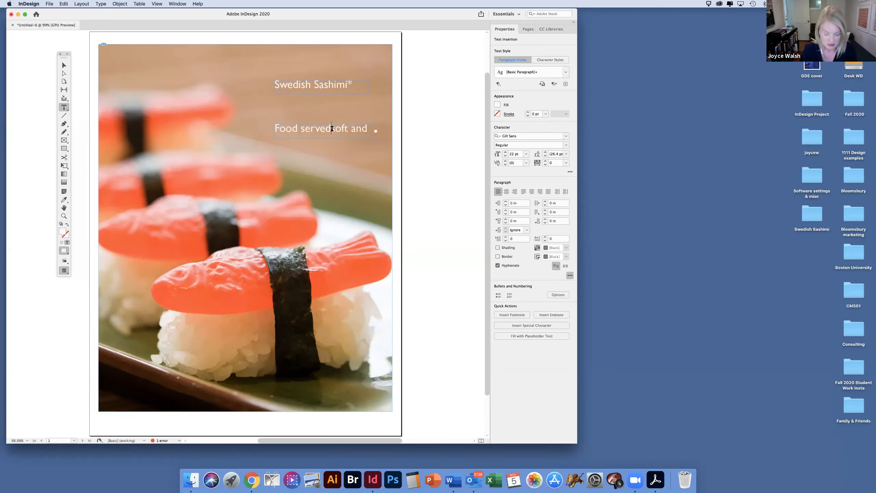
{"action": "triple_click", "coordinate": [332, 128]}
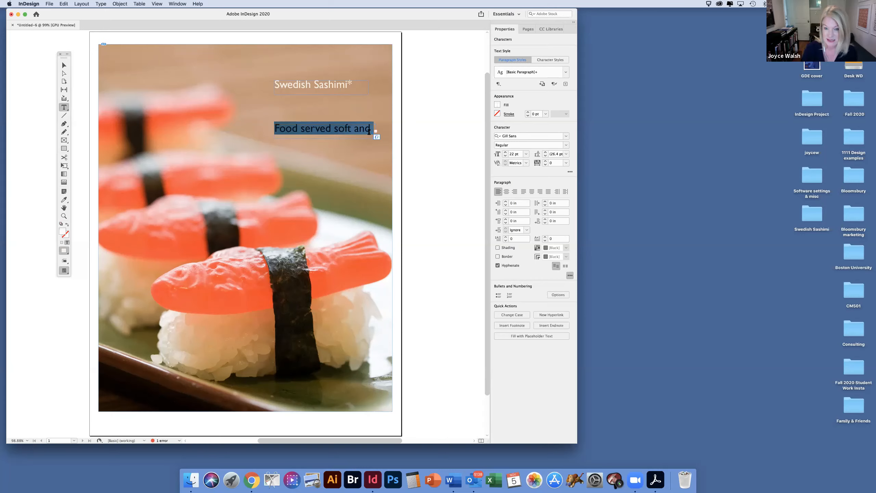
Step: Set the selected tagline text to 12 pt and add a period after "chewy"
{"action": "left_click", "coordinate": [527, 156]}
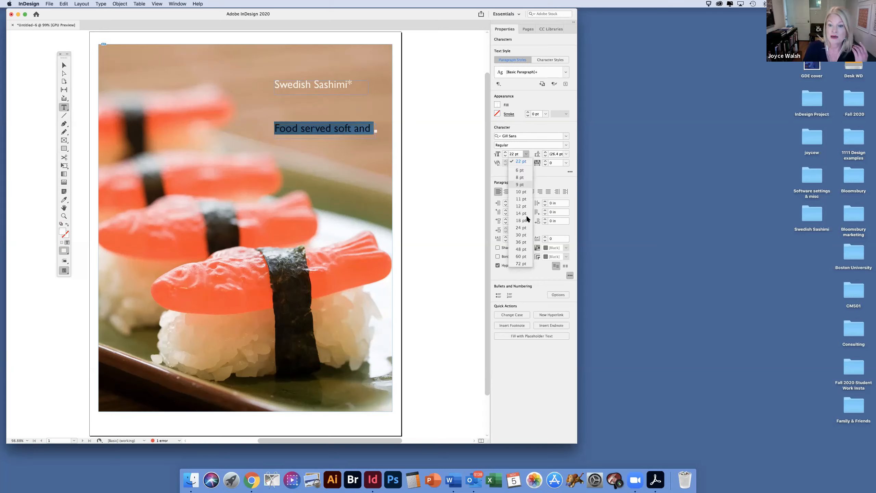
{"action": "left_click", "coordinate": [521, 204]}
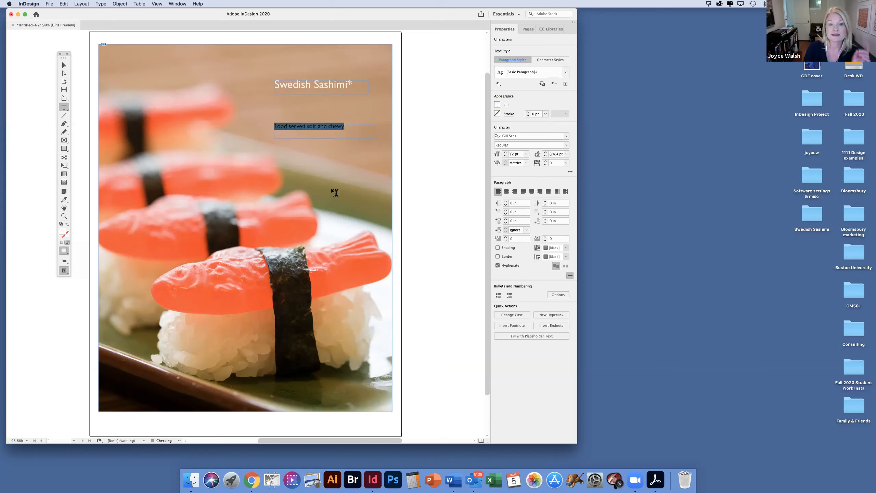
{"action": "left_click", "coordinate": [346, 132]}
{"action": "type", "text": "."}
Step: Shrink the tagline's frame to about 2.01 x 0.29 in and move it to the photo's lower-left corner, about X 0.61 in, Y 9.84 in
{"action": "left_click", "coordinate": [64, 65]}
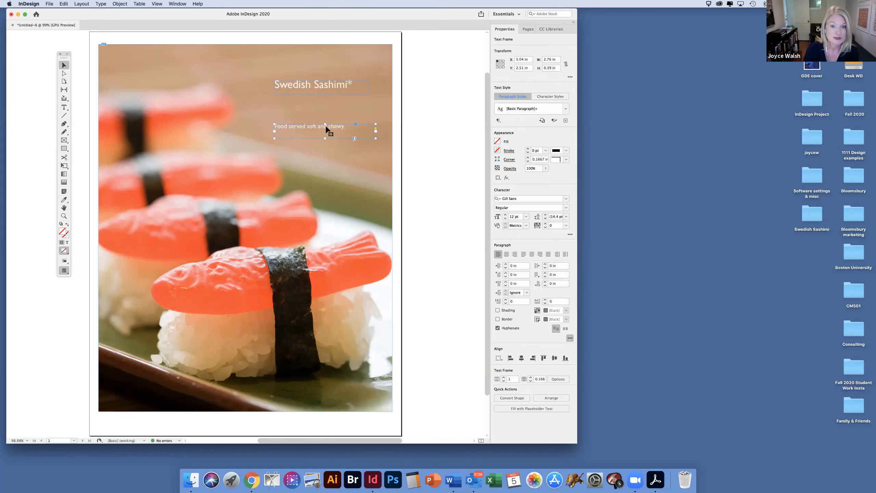
{"action": "left_click_drag", "start_coordinate": [376, 138], "coordinate": [172, 364]}
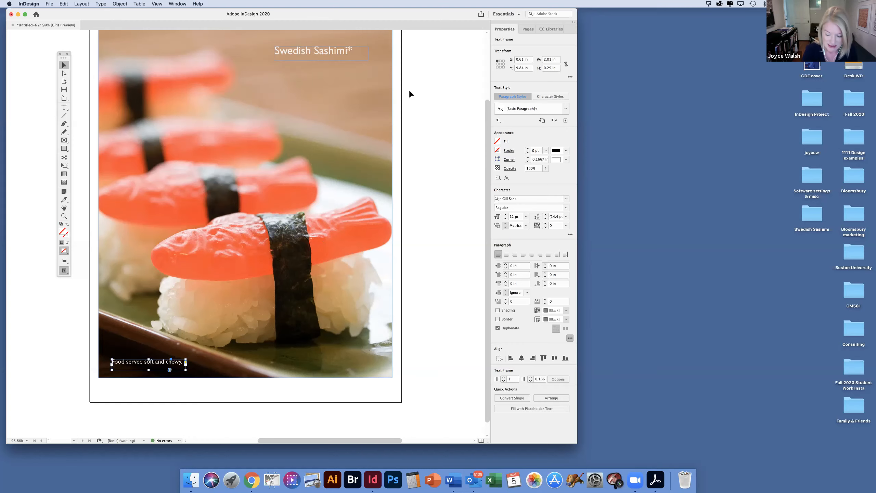
Step: Fit the whole page in the window, deselect everything and show the layout in Preview mode
{"action": "scroll", "coordinate": [409, 94], "scroll_direction": "up", "scroll_amount": 2}
{"action": "key", "text": "super+minus"}
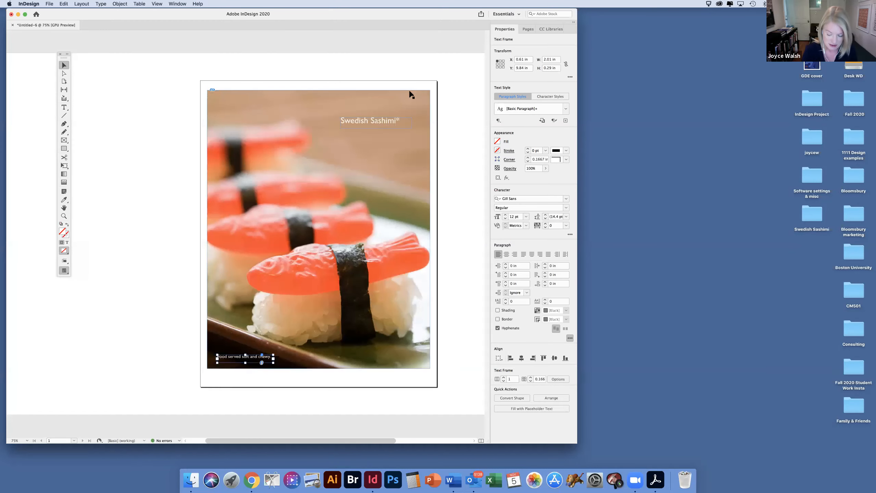
{"action": "key", "text": "super+0"}
{"action": "left_click", "coordinate": [26, 72]}
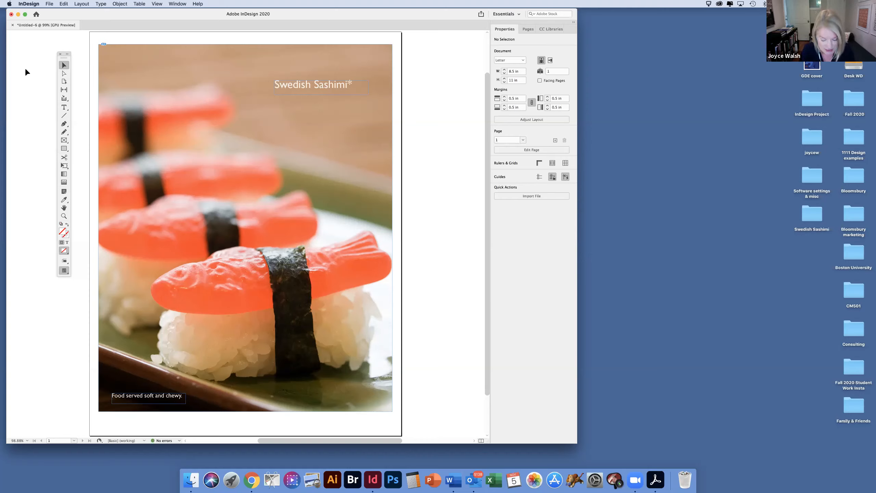
{"action": "key", "text": "w"}
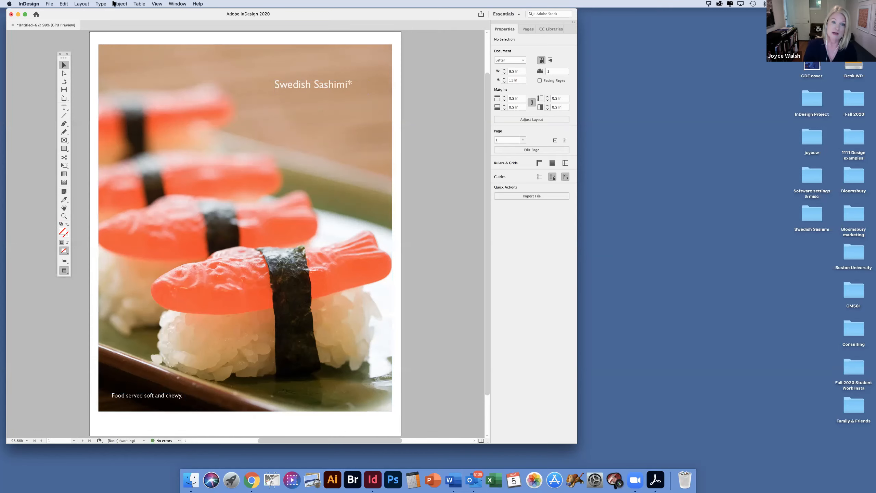
Step: Right-align the title text and move its frame slightly up near the photo's upper-right corner
{"action": "left_click", "coordinate": [333, 85]}
{"action": "left_click", "coordinate": [515, 254]}
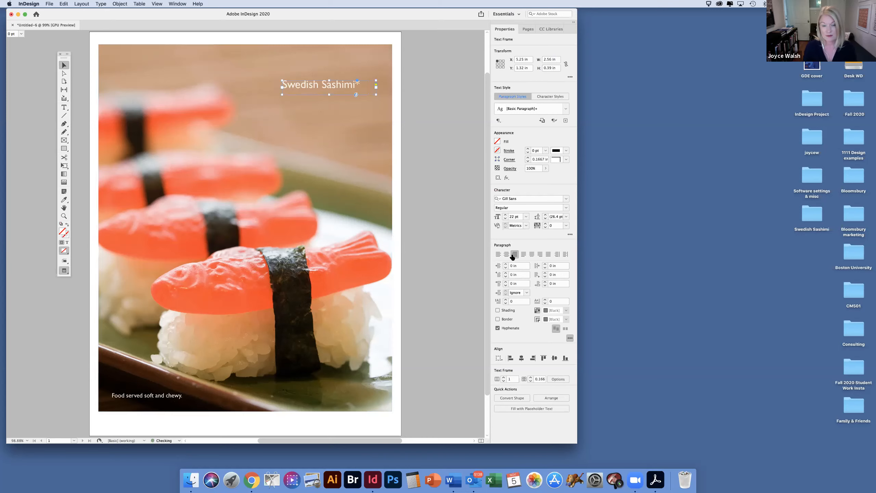
{"action": "left_click_drag", "start_coordinate": [358, 80], "coordinate": [349, 73]}
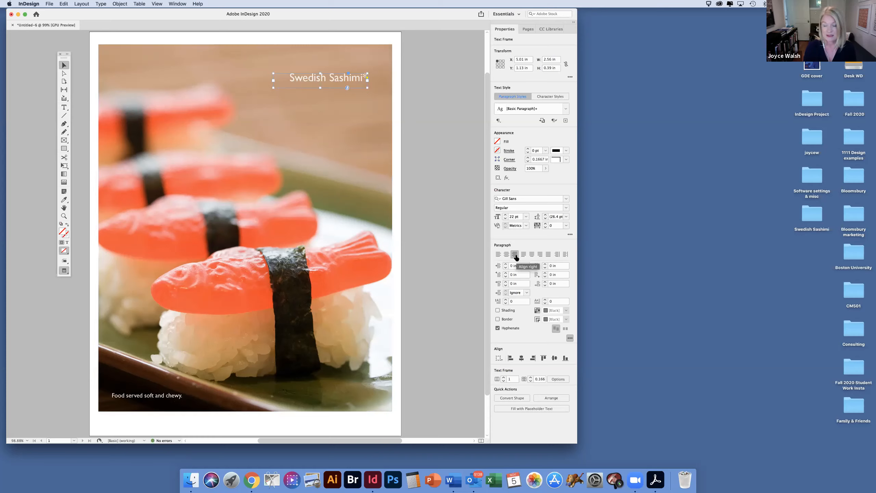
{"action": "left_click_drag", "start_coordinate": [354, 82], "coordinate": [351, 77]}
{"action": "left_click", "coordinate": [409, 87]}
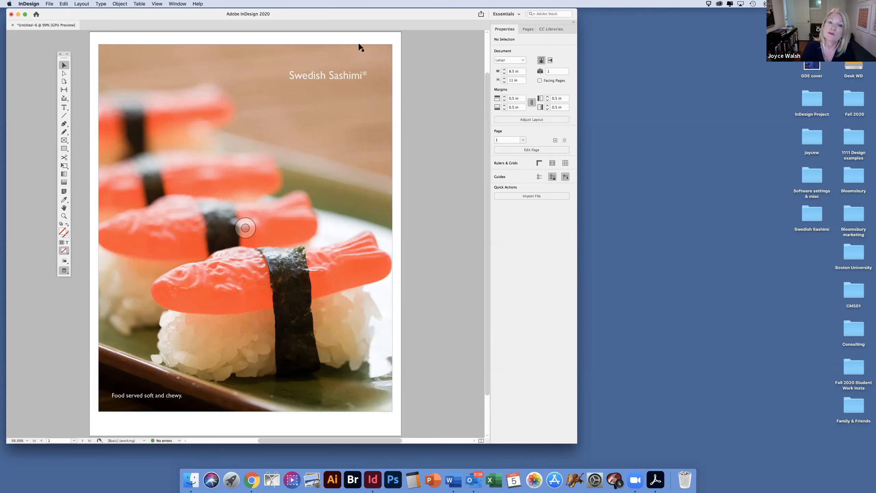
Step: Nudge the title slightly up and left and the tagline slightly down to balance their distances from the photo's edges
{"action": "left_click_drag", "start_coordinate": [355, 76], "coordinate": [352, 74]}
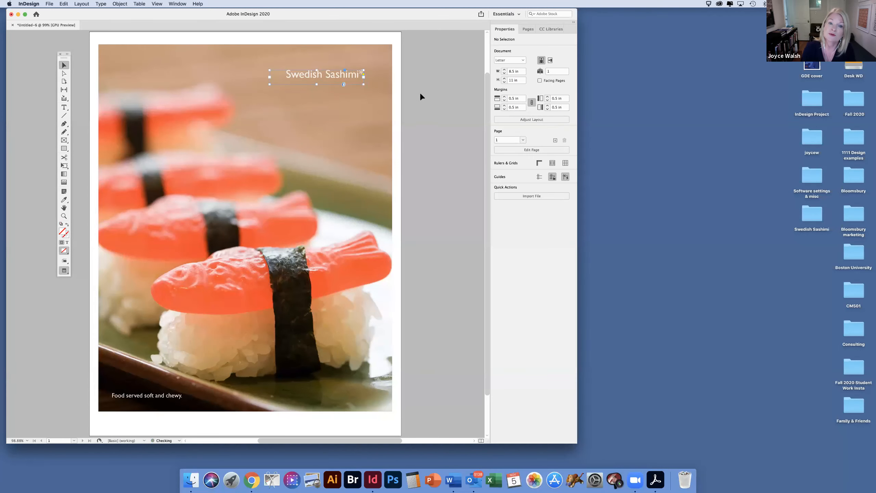
{"action": "left_click", "coordinate": [416, 85]}
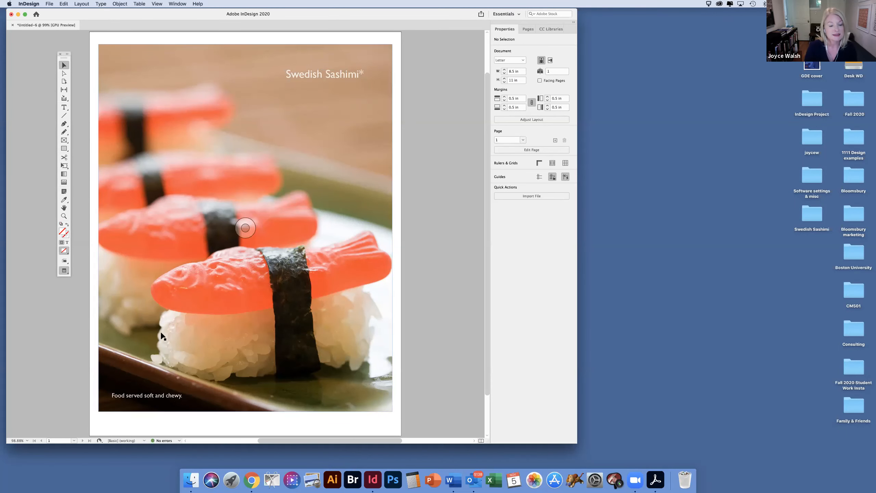
{"action": "left_click_drag", "start_coordinate": [162, 400], "coordinate": [158, 400]}
{"action": "left_click", "coordinate": [415, 374]}
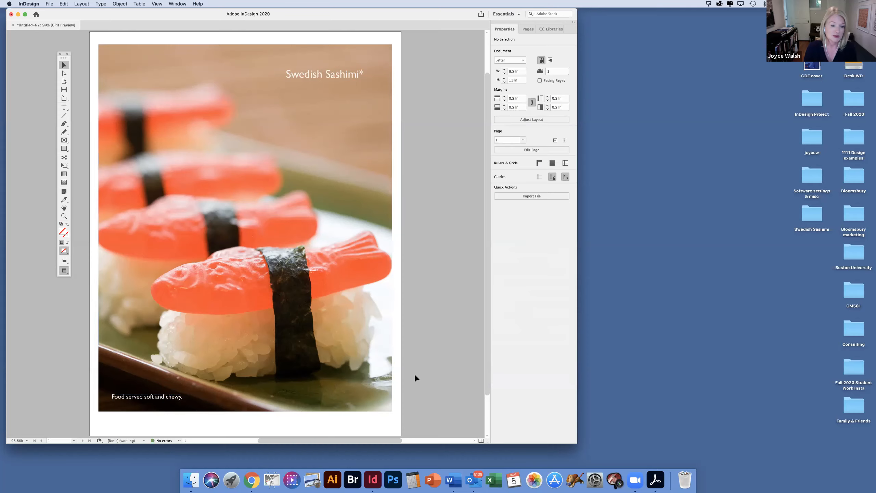
Step: Insert an asterisk directly before "Food" in the tagline, without a space, and leave text editing with nothing selected
{"action": "left_click", "coordinate": [64, 107]}
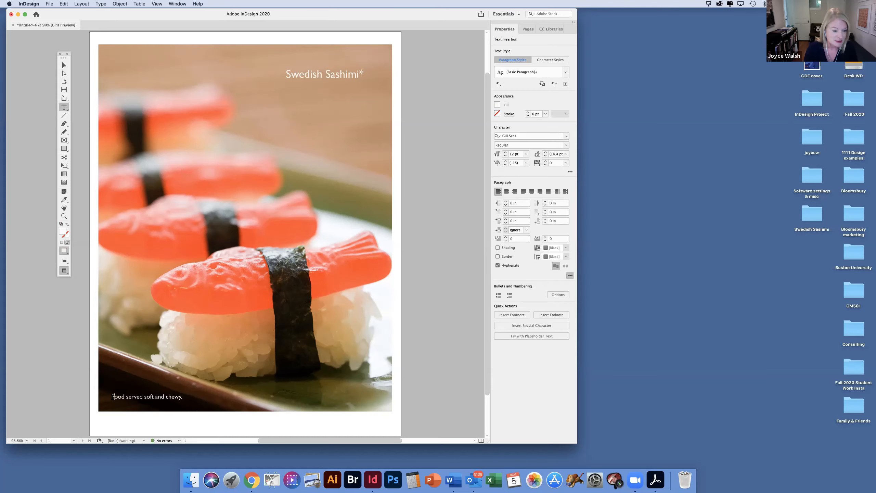
{"action": "left_click", "coordinate": [111, 396]}
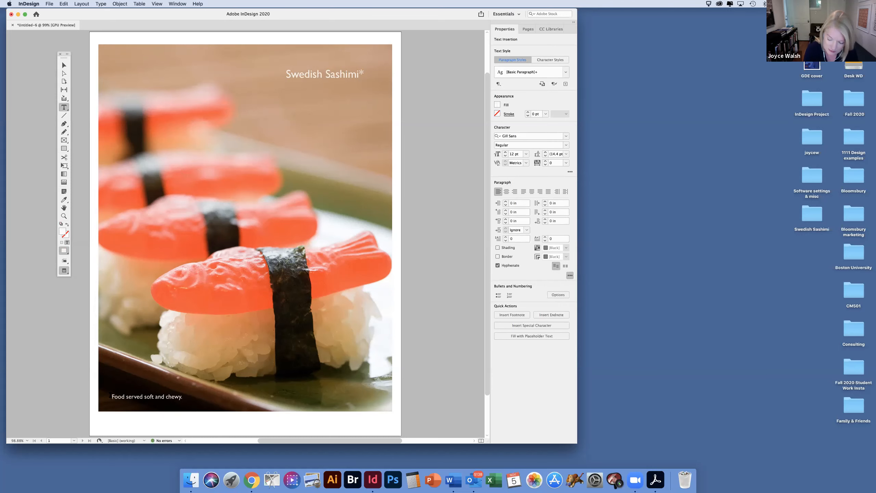
{"action": "type", "text": "*"}
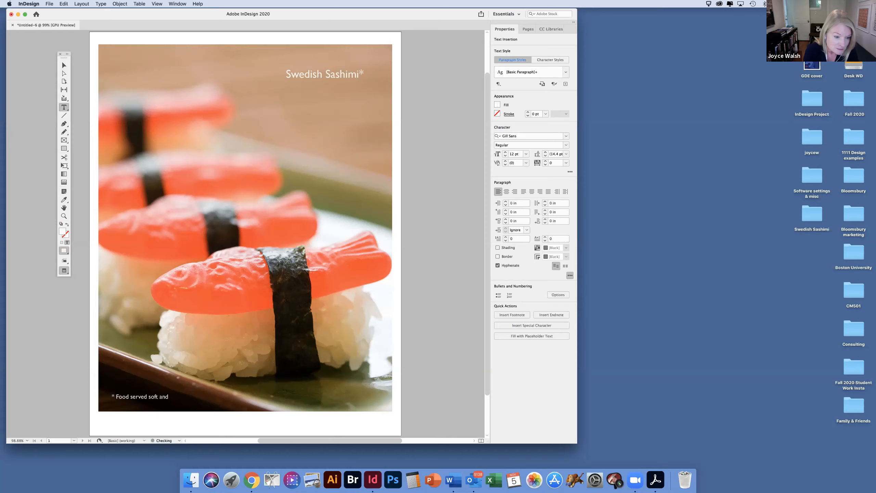
{"action": "key", "text": "BackSpace"}
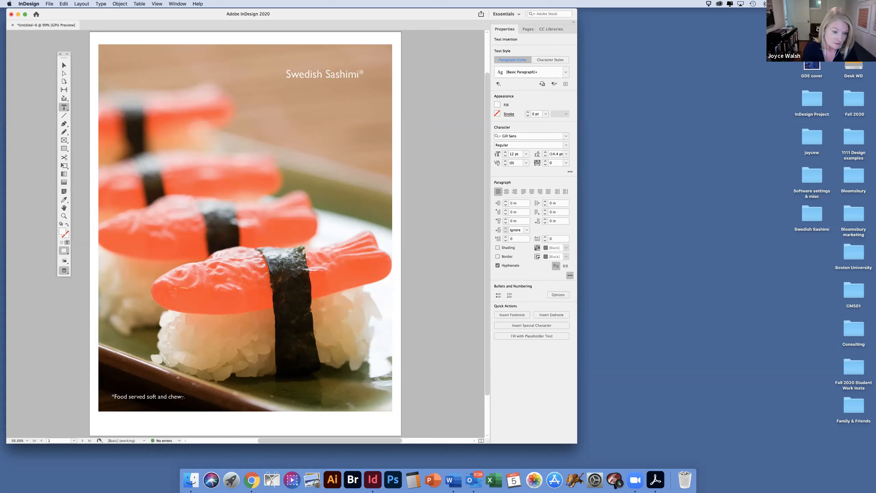
{"action": "left_click", "coordinate": [63, 65]}
{"action": "left_click", "coordinate": [39, 63]}
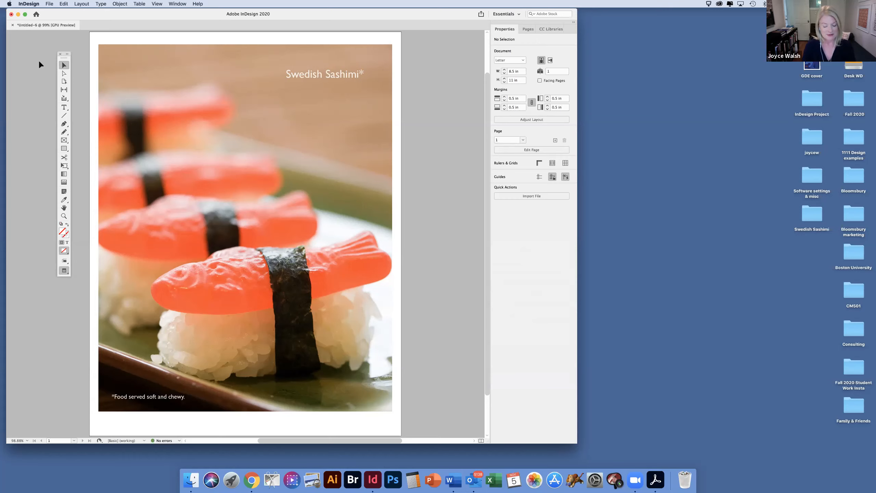
Step: Save the layout as an InDesign 2020 document named swedishSashimiAd in the Swedish Sashimi folder
{"action": "key", "text": "super+s"}
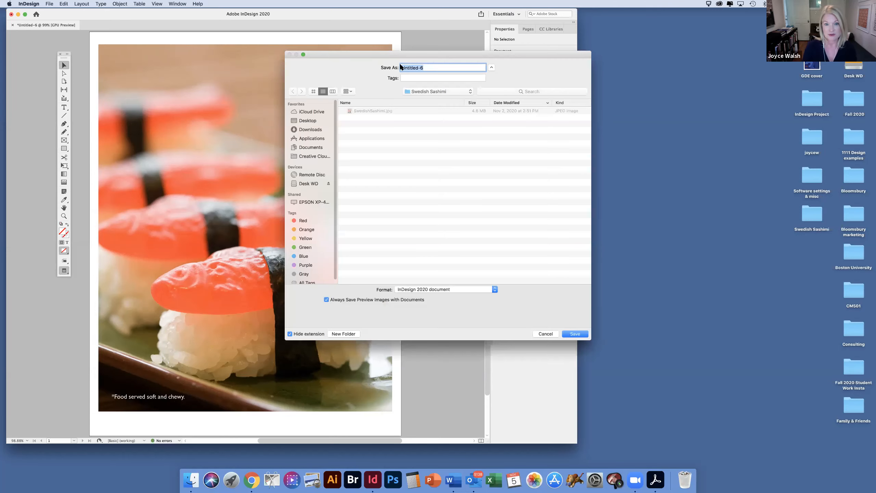
{"action": "type", "text": "swedishSash"}
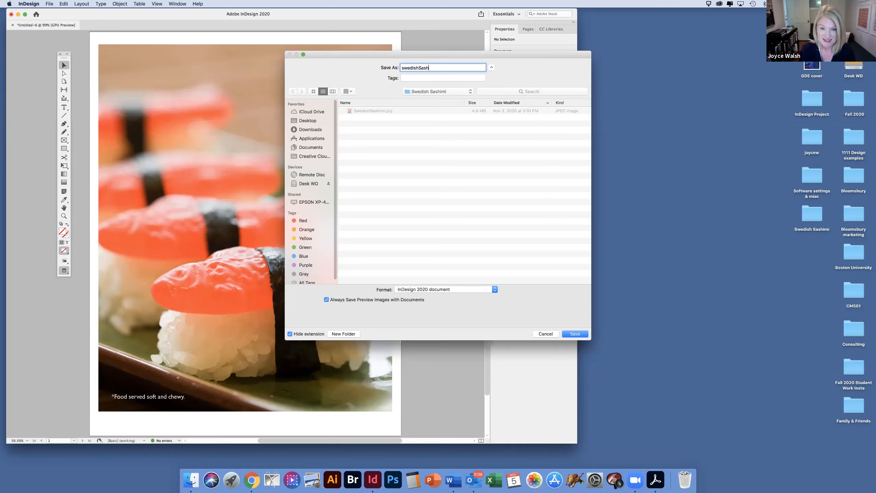
{"action": "type", "text": "imiAd"}
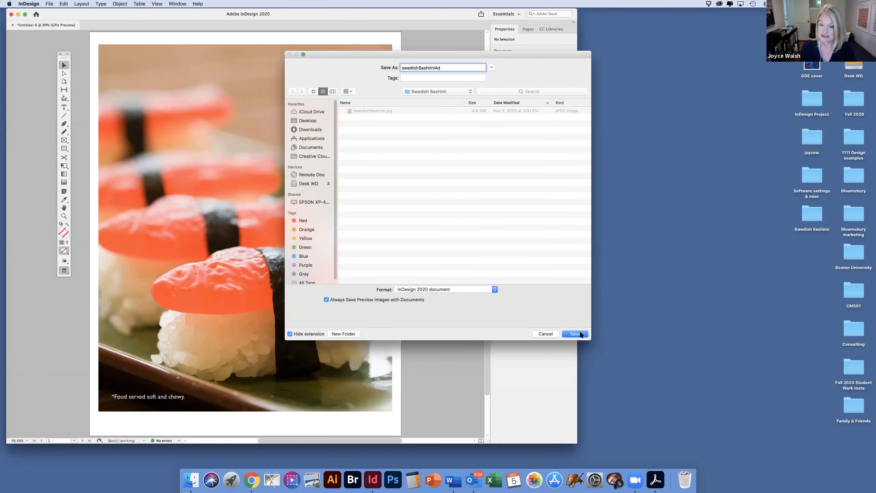
{"action": "left_click", "coordinate": [581, 334]}
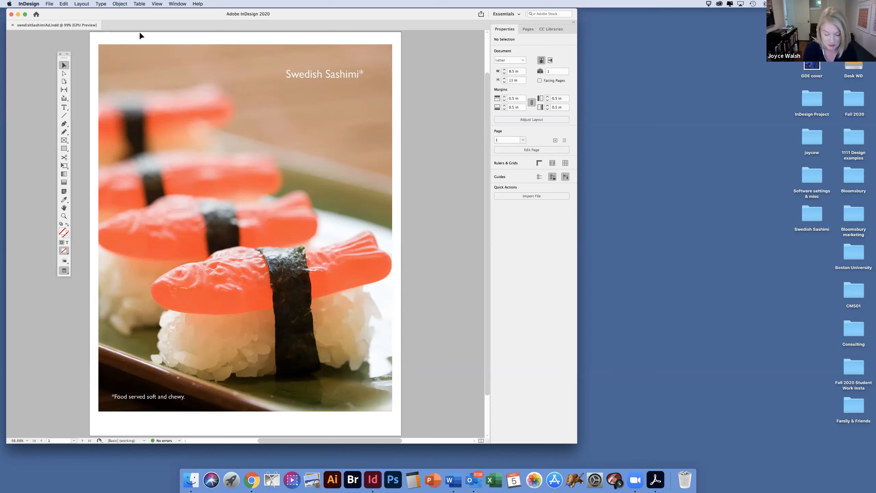
Step: Open the print settings for the document and close them without printing
{"action": "key", "text": "super+p"}
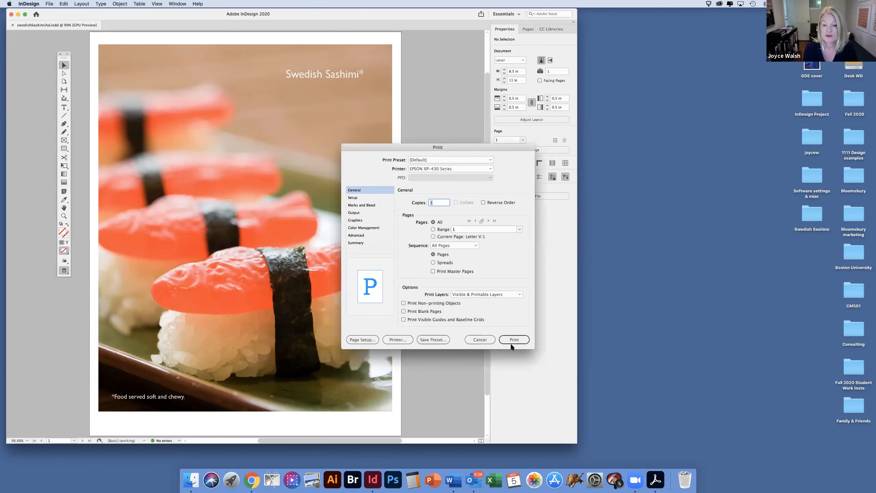
{"action": "left_click", "coordinate": [490, 340]}
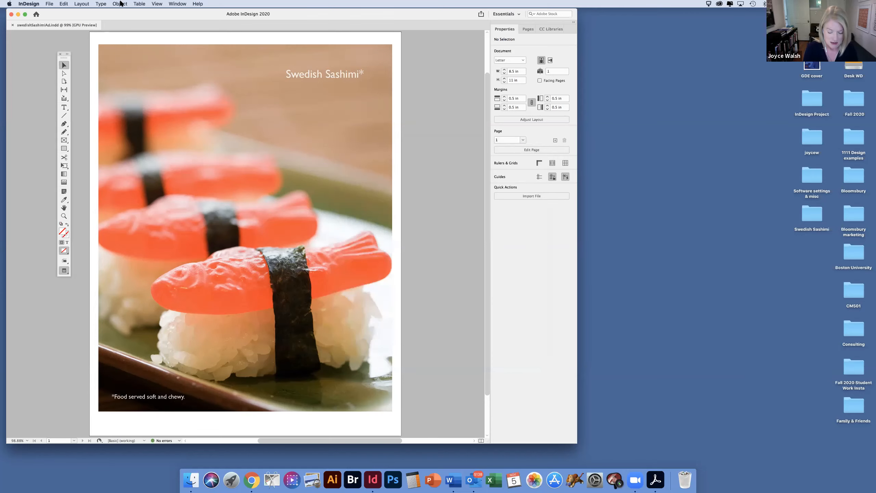
Step: Export the layout as swedishSashimiAd in Adobe PDF (Print) format with the High Quality Print preset
{"action": "key", "text": "super+e"}
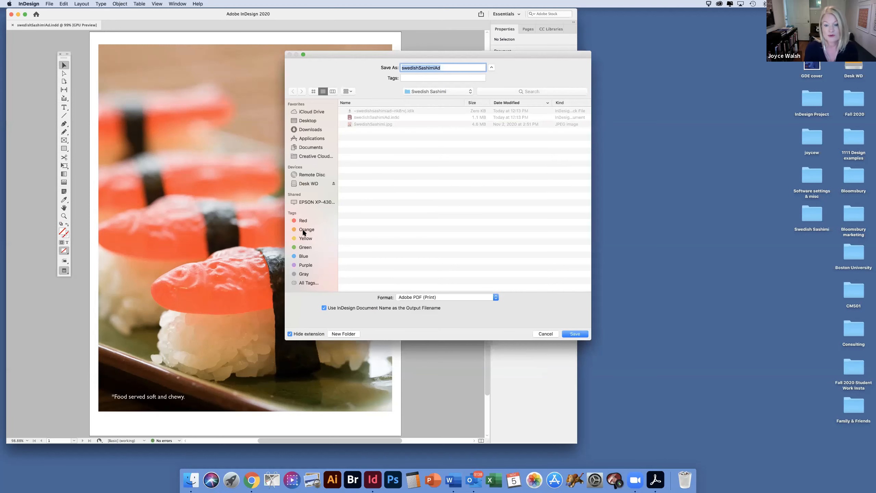
{"action": "left_click", "coordinate": [568, 334]}
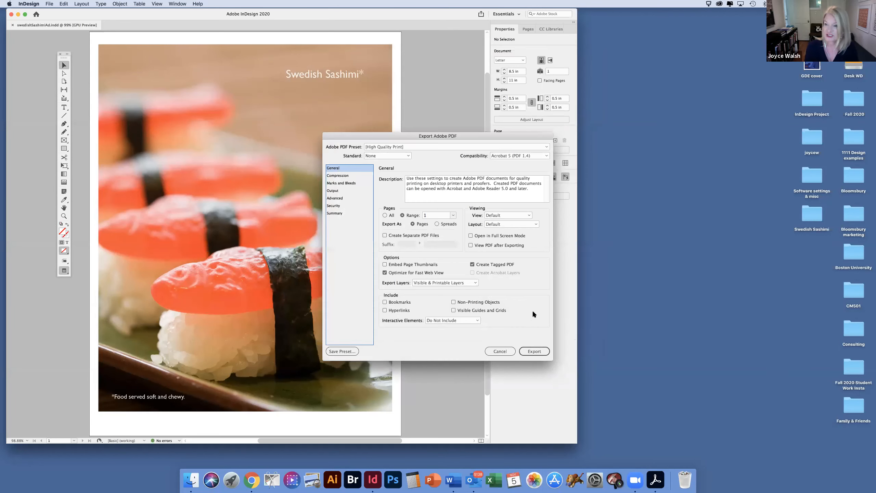
{"action": "left_click", "coordinate": [533, 350]}
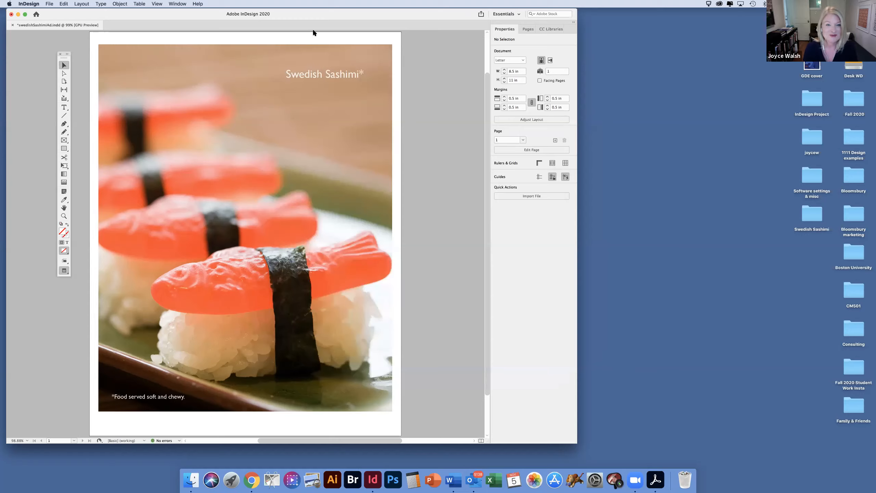